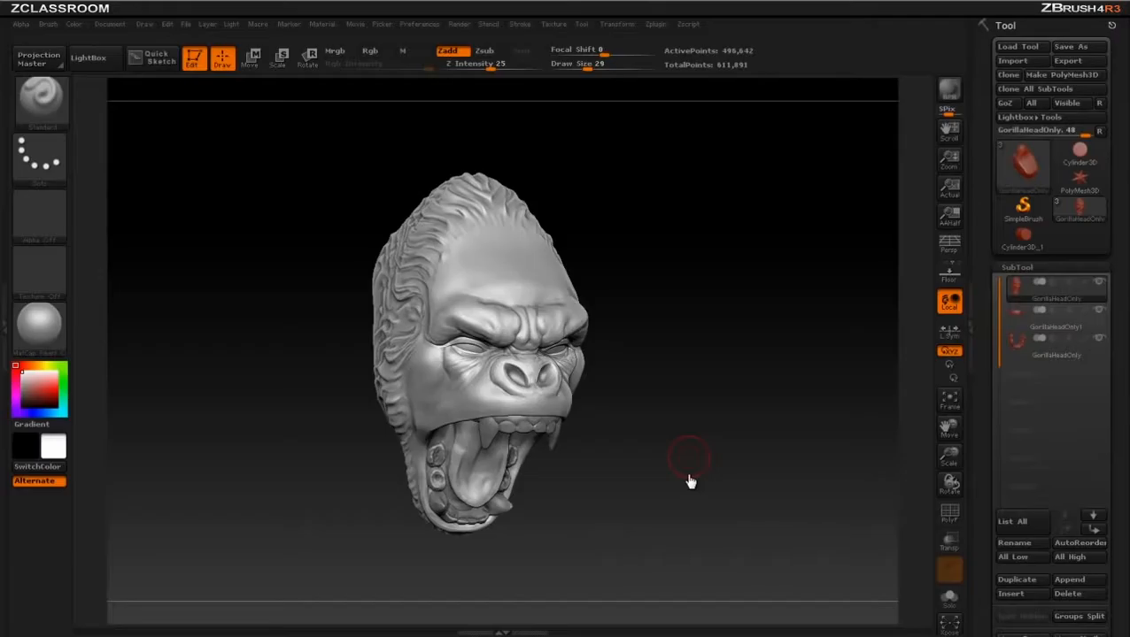
- Leave edit mode on the gorilla head and clear the canvas
left_click_drag(686, 290, 708, 289)
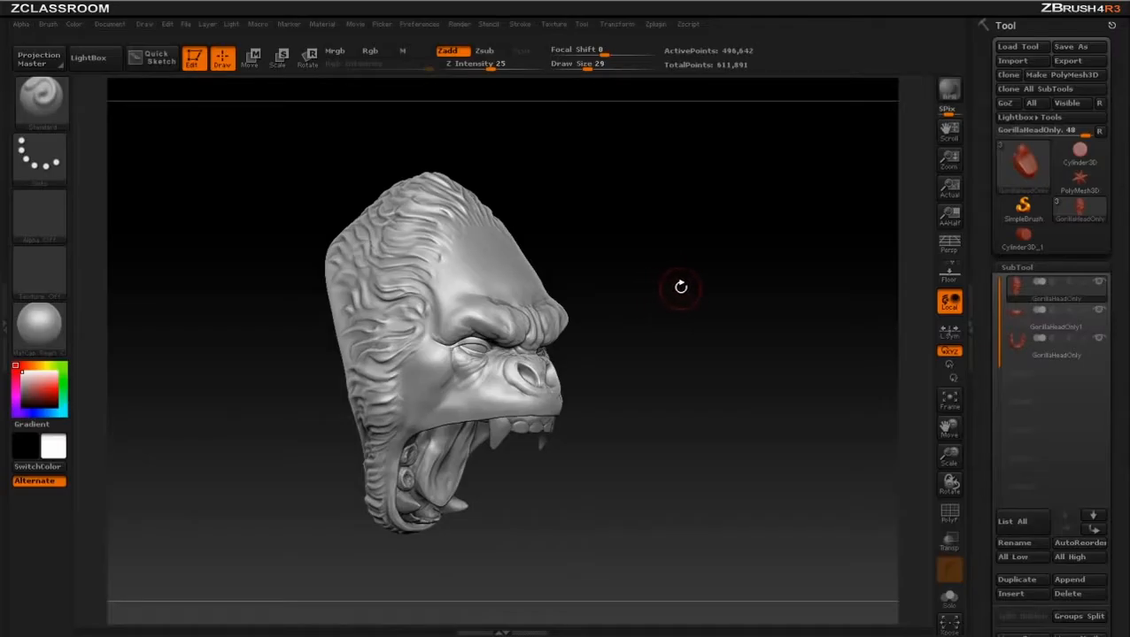
left_click_drag(681, 288, 667, 291)
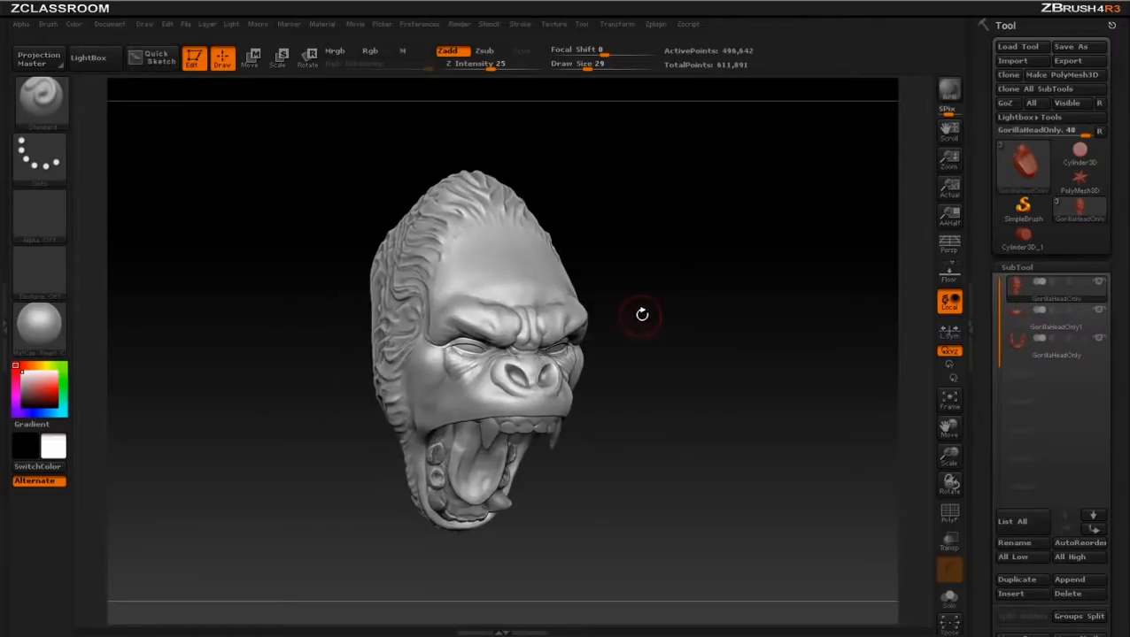
left_click(192, 58)
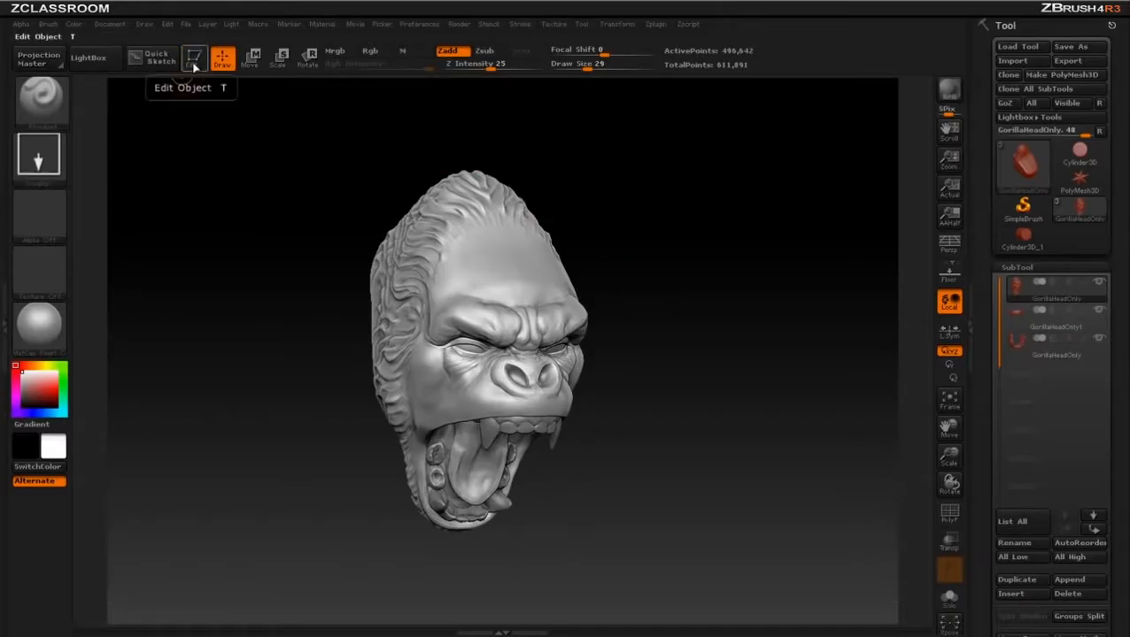
key("ctrl+n")
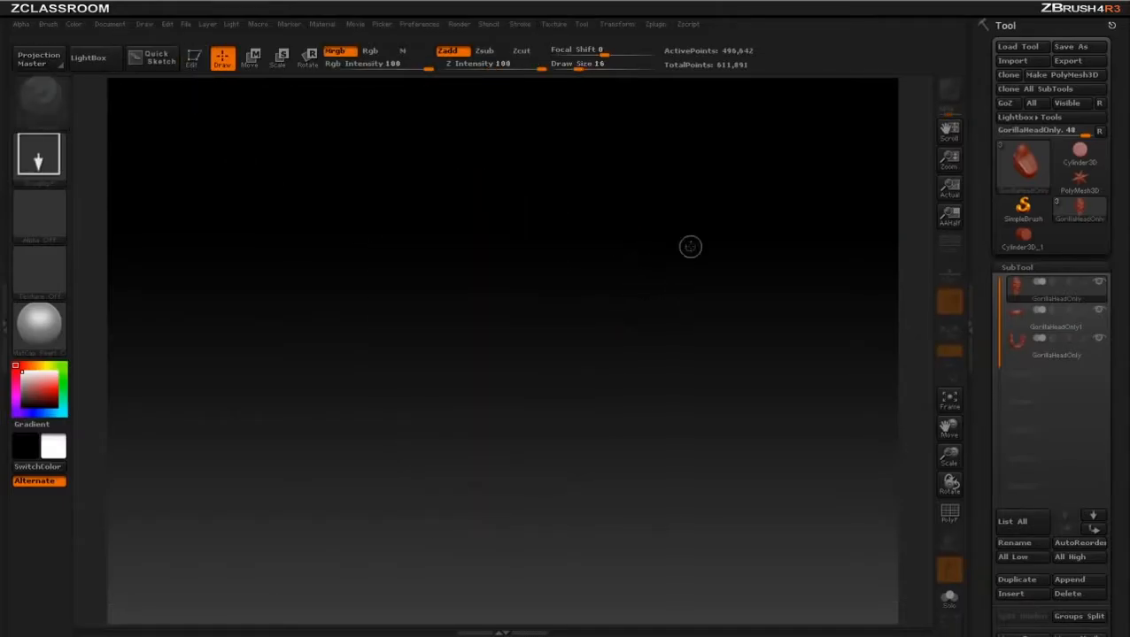
- Choose the Cylinder3D primitive, draw it on the empty canvas and put it into edit mode
left_click(1023, 208)
left_click(1023, 186)
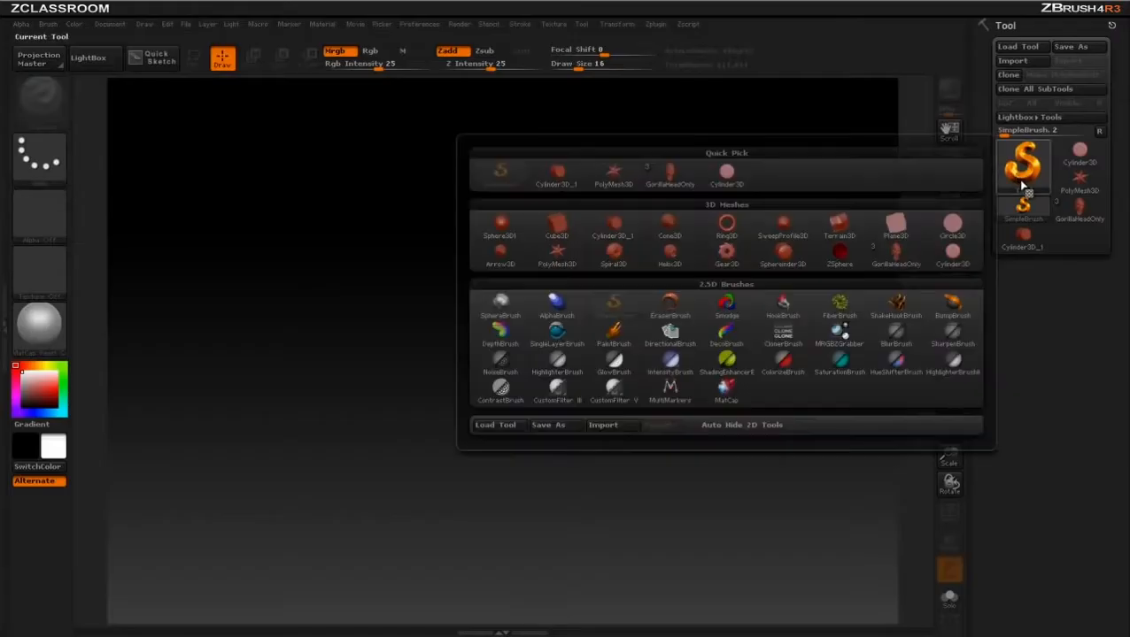
left_click(617, 232)
left_click_drag(436, 340, 498, 422)
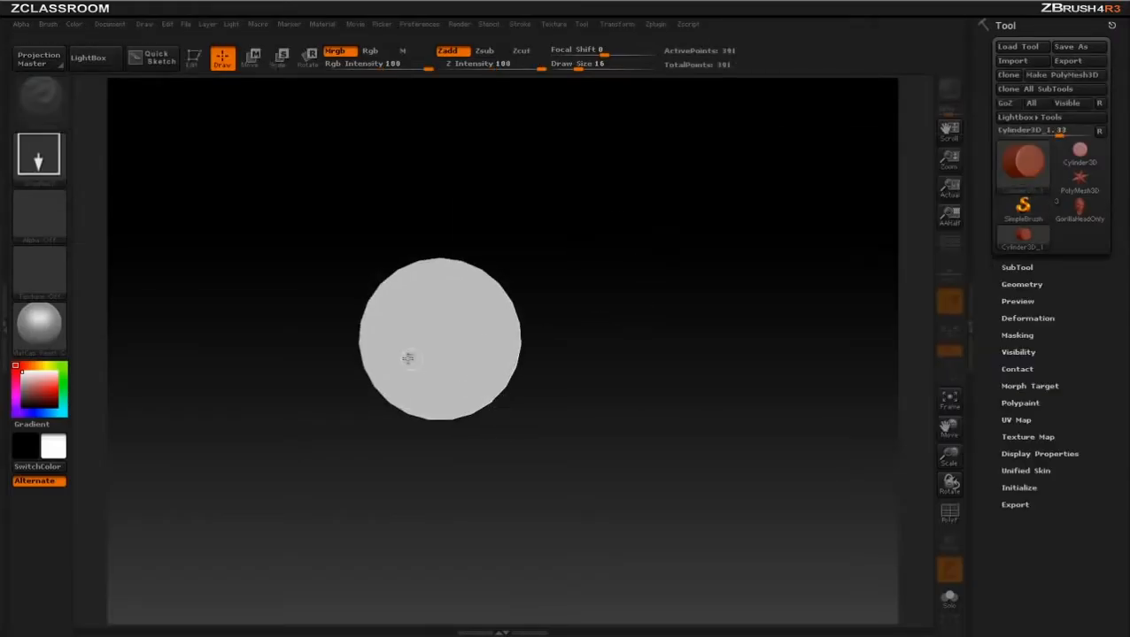
left_click(192, 61)
mouse_move(686, 280)
left_mouse_down()
mouse_move(731, 288)
mouse_move(746, 323)
left_mouse_up()
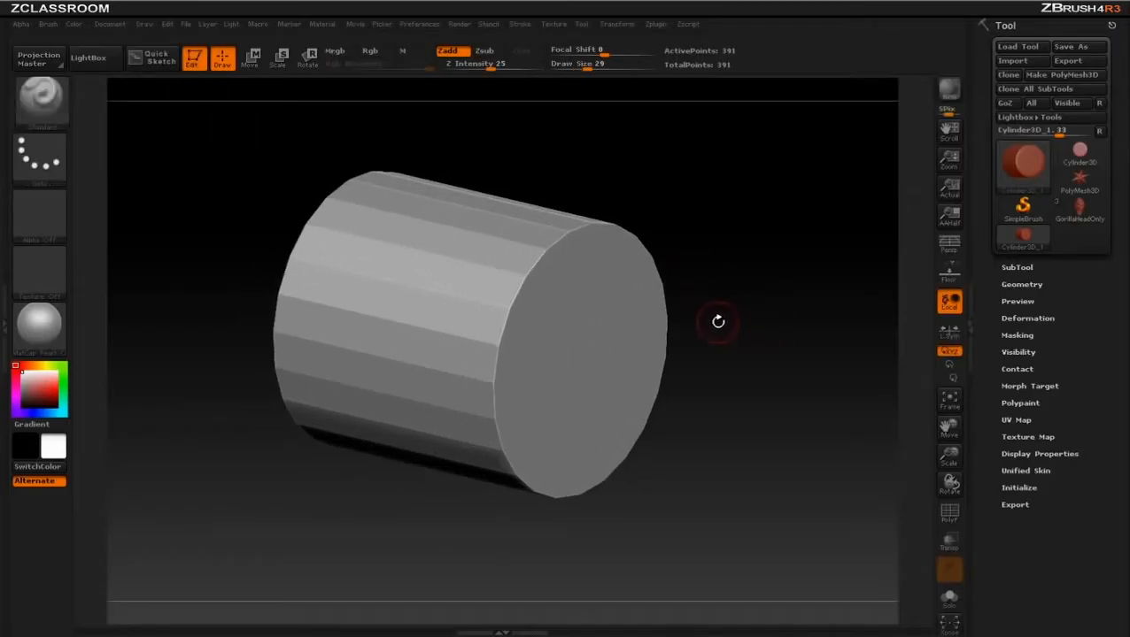
- Initialize the cylinder with HDivide 89, Z Size 16 and TaperTop 18, and convert it to a PolyMesh3D
left_click(1016, 487)
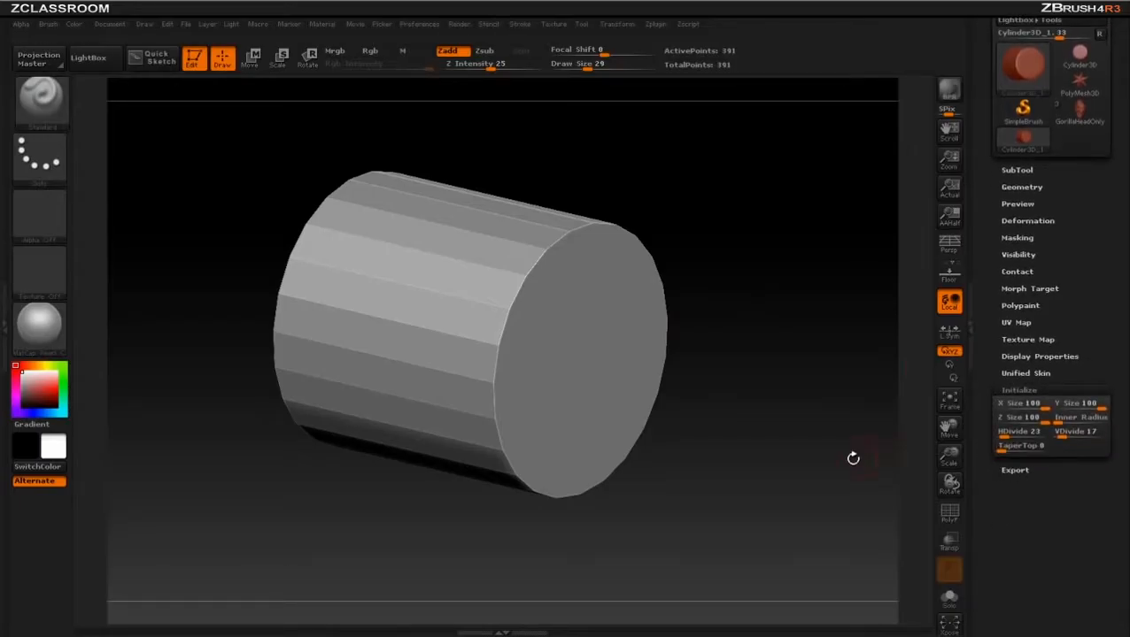
left_click_drag(853, 456, 829, 450)
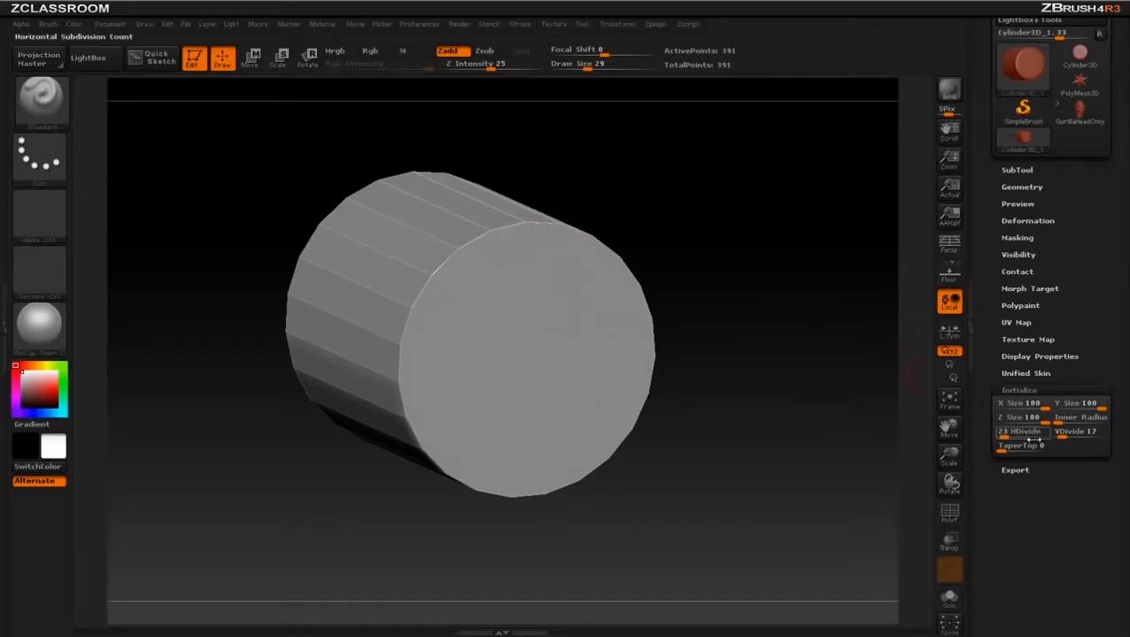
left_click_drag(1004, 433, 1026, 434)
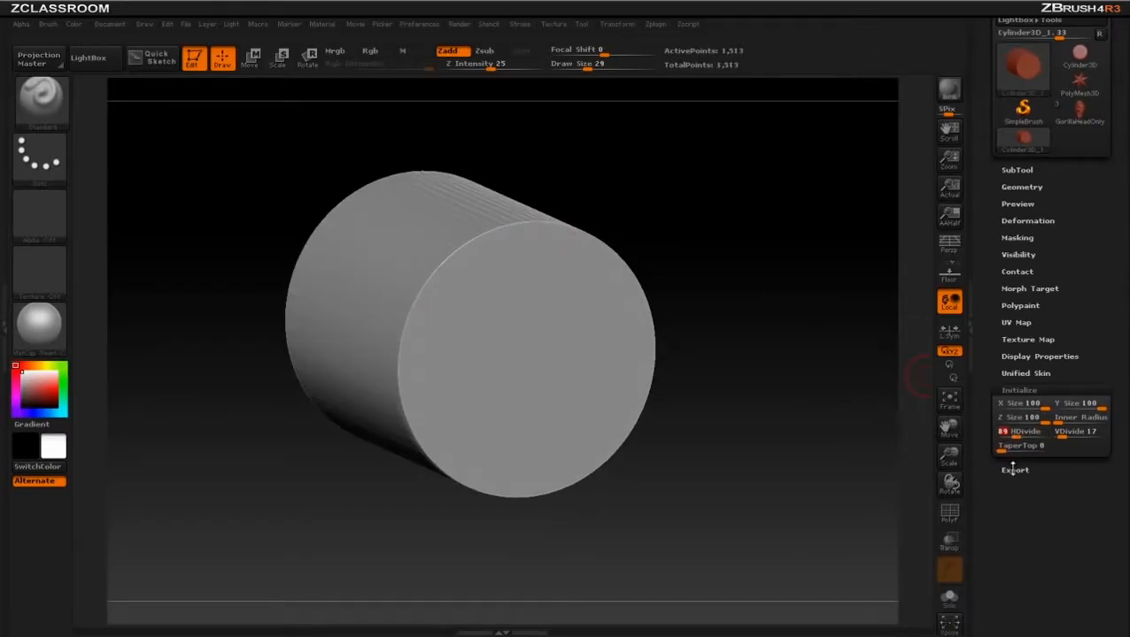
left_click_drag(1043, 418, 1007, 421)
left_click_drag(823, 385, 803, 374)
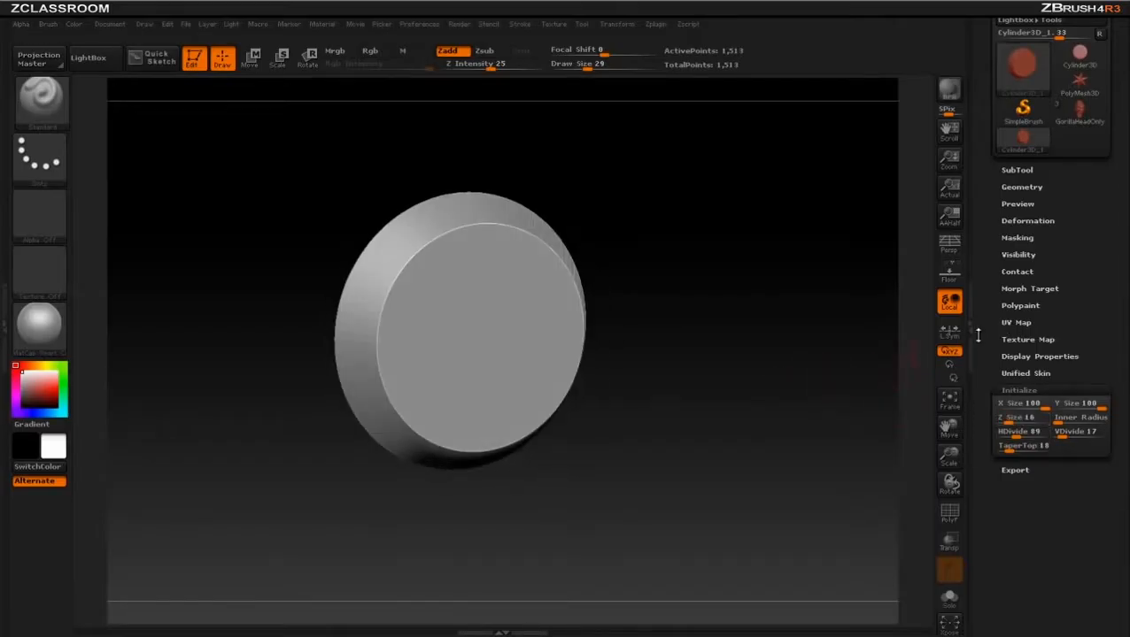
left_click_drag(980, 324, 992, 437)
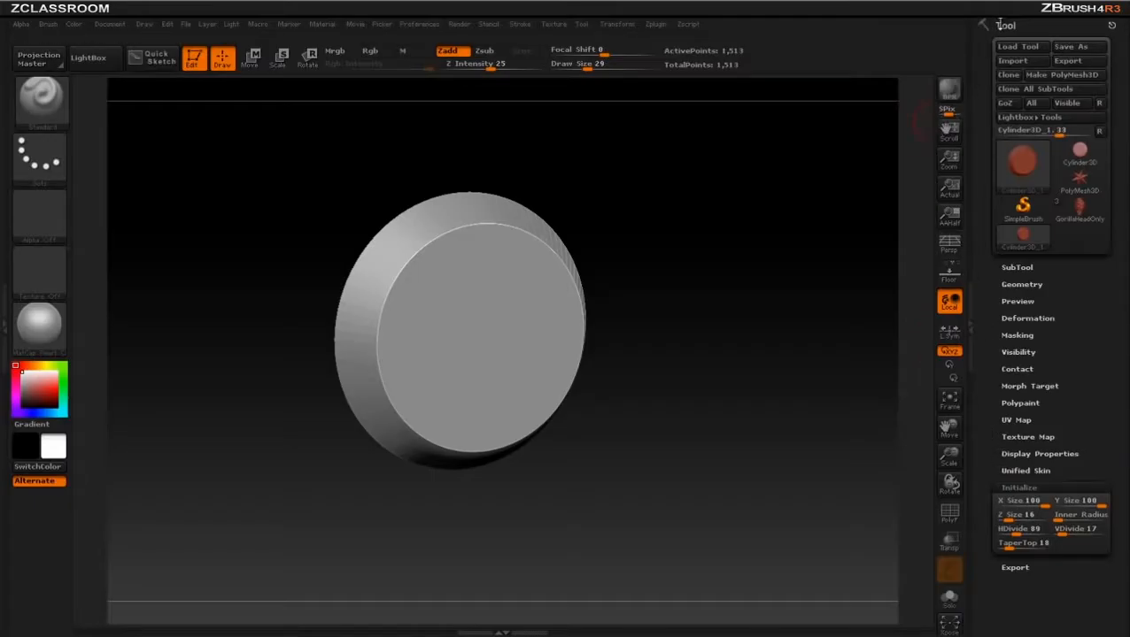
left_click(1061, 75)
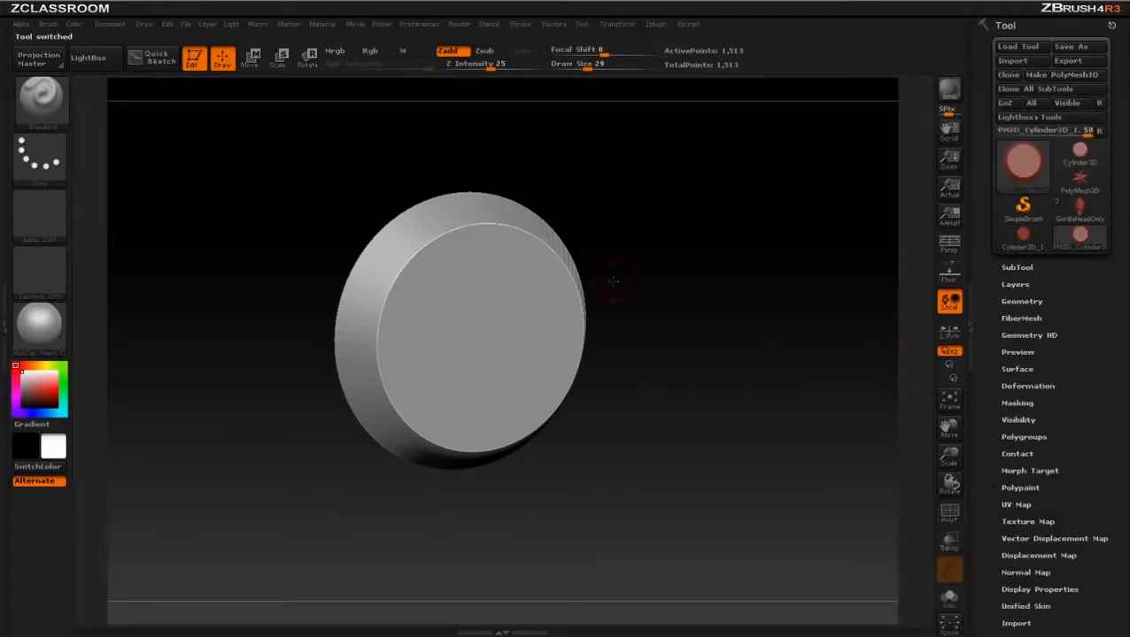
- Try a Standard brush stroke along the disc's upper bevel edge and undo it
left_click_drag(409, 237, 500, 241)
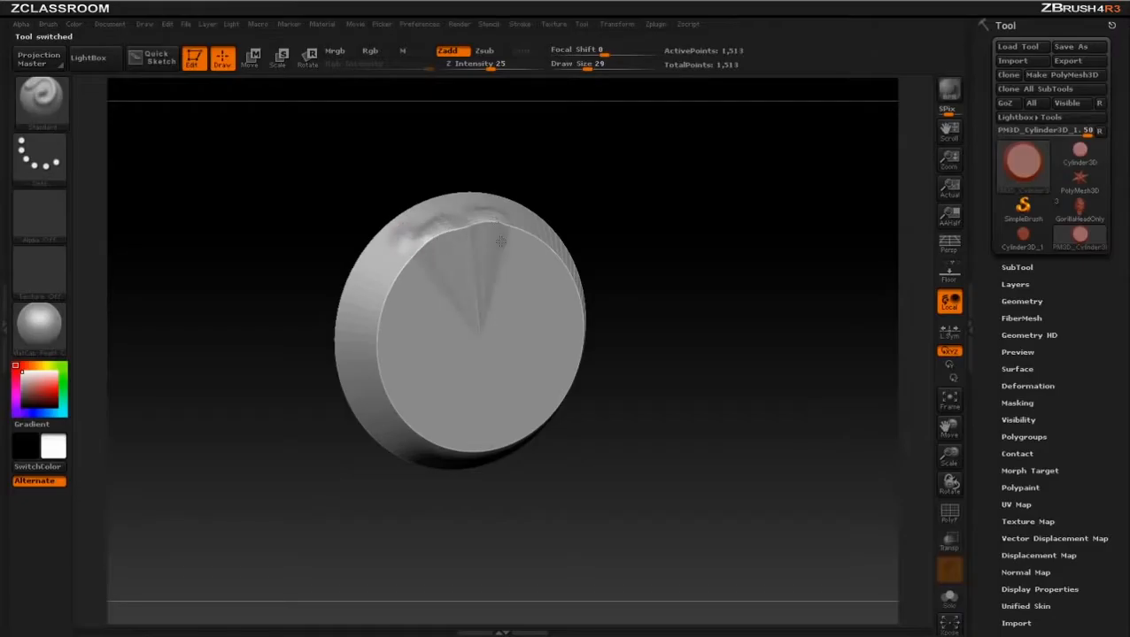
key("ctrl+z")
key("ctrl+shift+z")
key("ctrl+z")
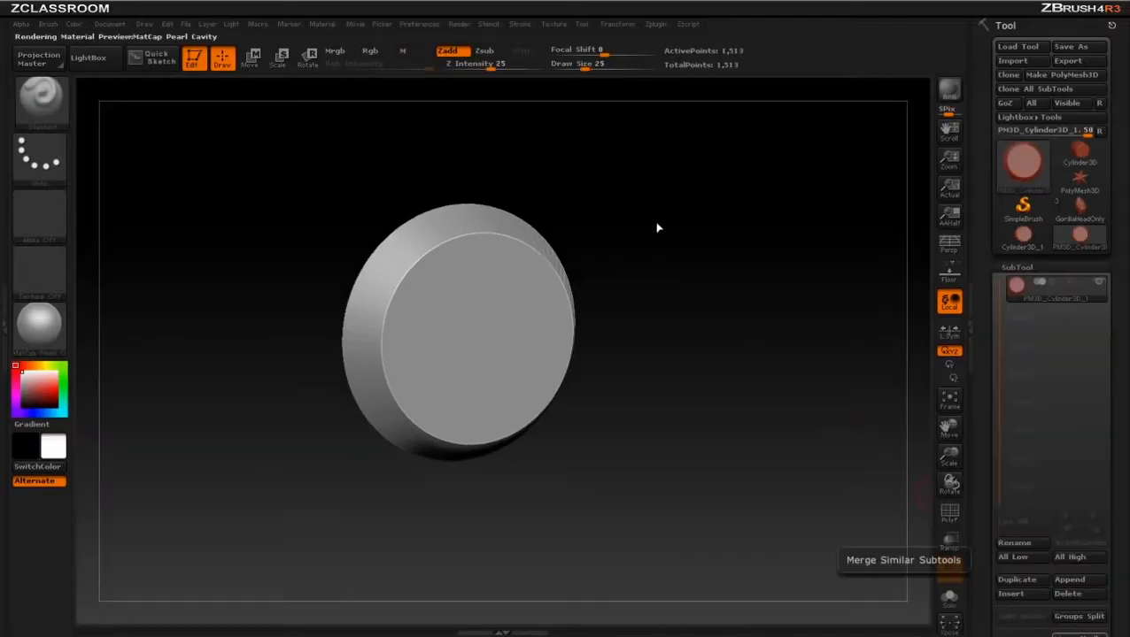
- Sculpt a bump on the disc's upper rim with the Standard brush at draw size 47 and show the polyframe
left_click_drag(679, 227, 630, 258)
key("s")
mouse_move(503, 267)
left_mouse_down()
mouse_move(514, 267)
mouse_move(491, 272)
left_mouse_up()
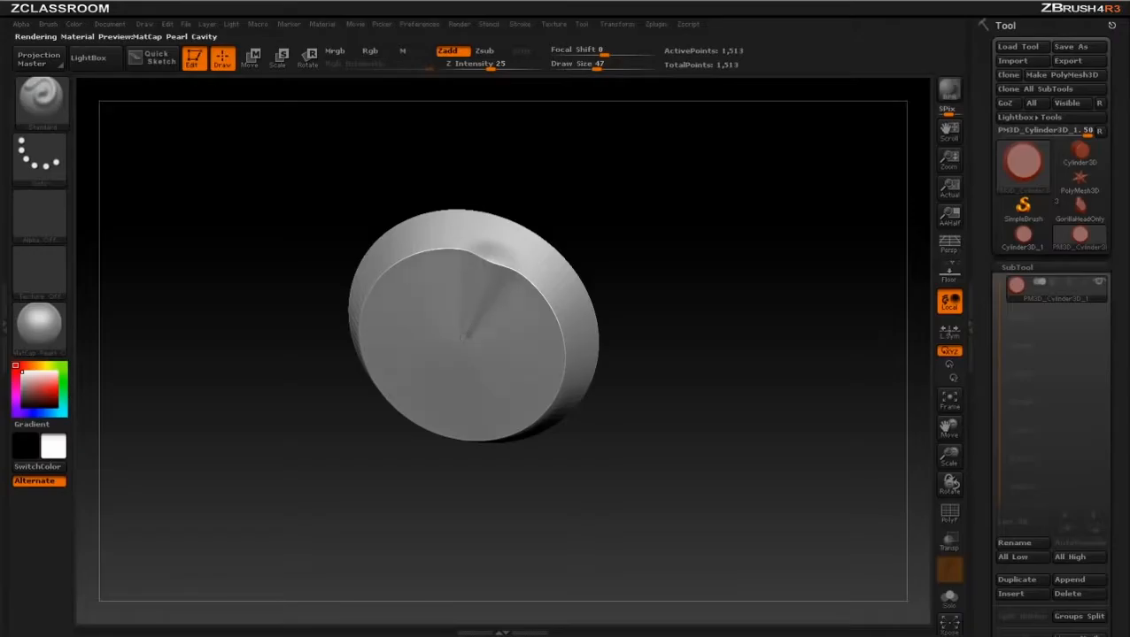
left_click(949, 514)
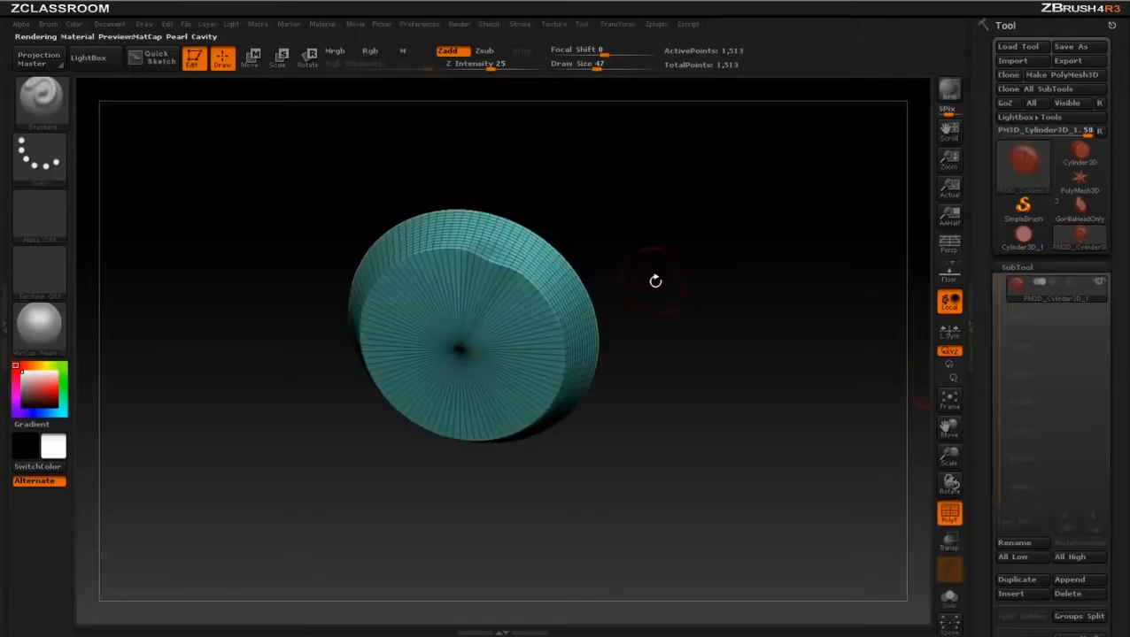
- Sculpt a short stroke along the disc's bevelled side with the Standard brush at draw size 22
key("s")
mouse_move(653, 280)
left_mouse_down()
mouse_move(704, 298)
mouse_move(749, 262)
mouse_move(709, 262)
mouse_move(754, 268)
mouse_move(606, 316)
left_mouse_up()
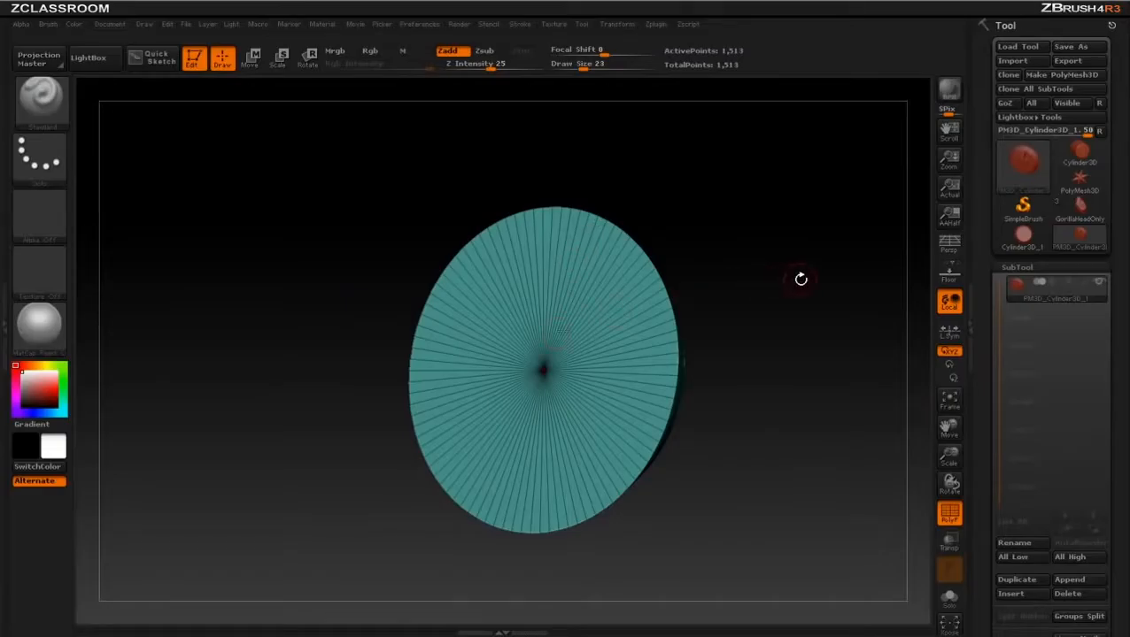
left_click_drag(805, 277, 698, 268)
key("s")
left_click(482, 289)
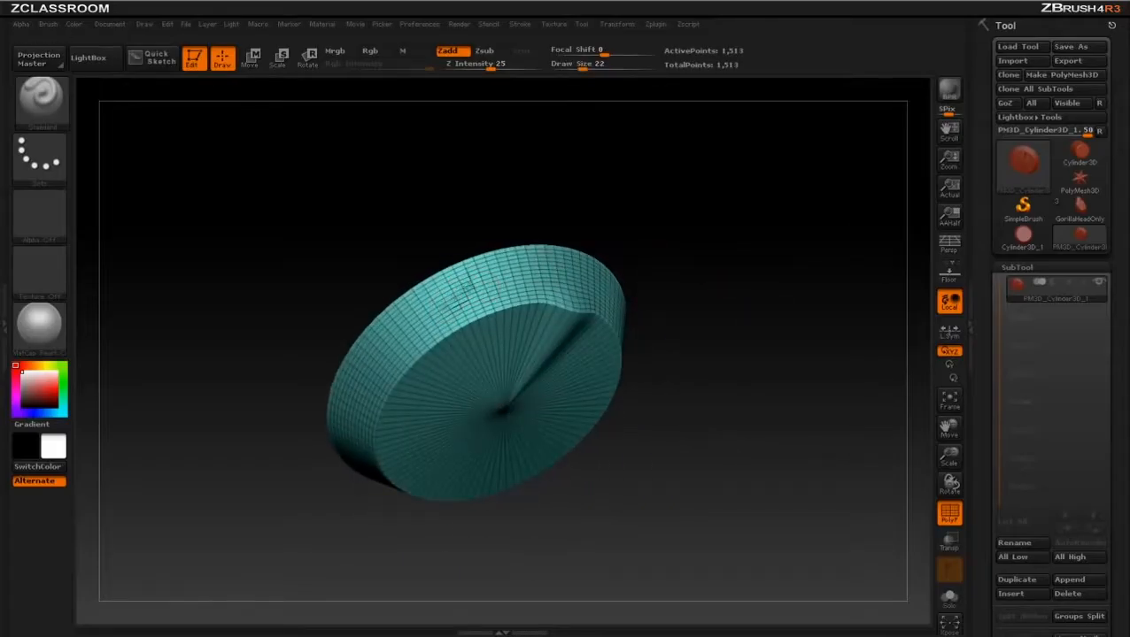
mouse_move(459, 290)
left_mouse_down()
mouse_move(523, 279)
mouse_move(449, 295)
mouse_move(519, 275)
left_mouse_up()
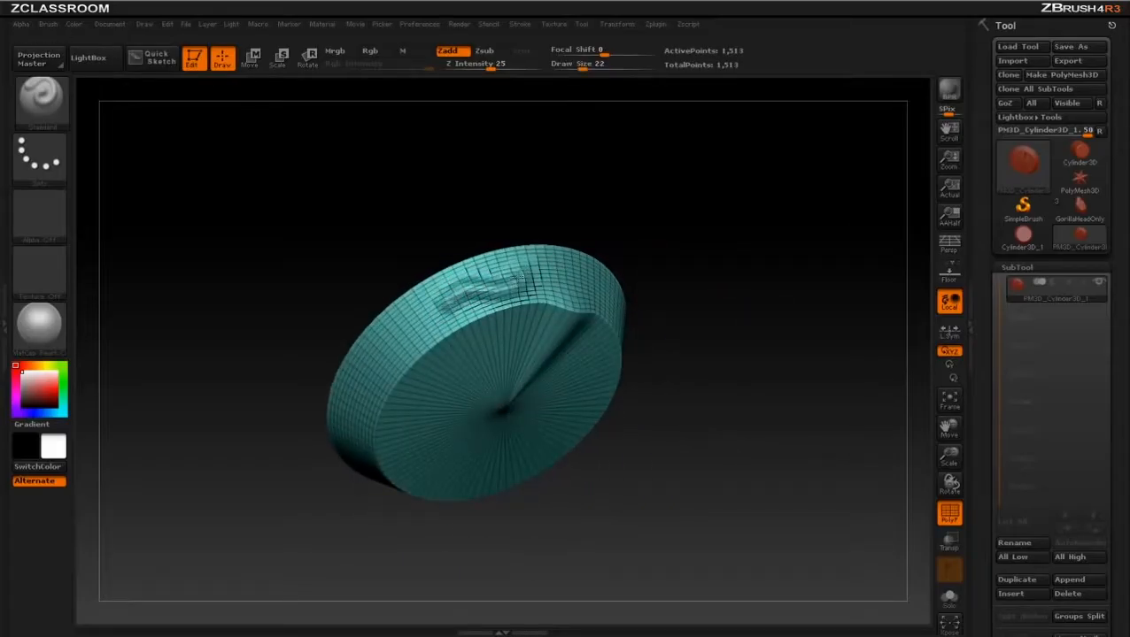
- Undo both test strokes on the disc
left_click_drag(665, 261, 699, 242)
left_click_drag(719, 332, 735, 293)
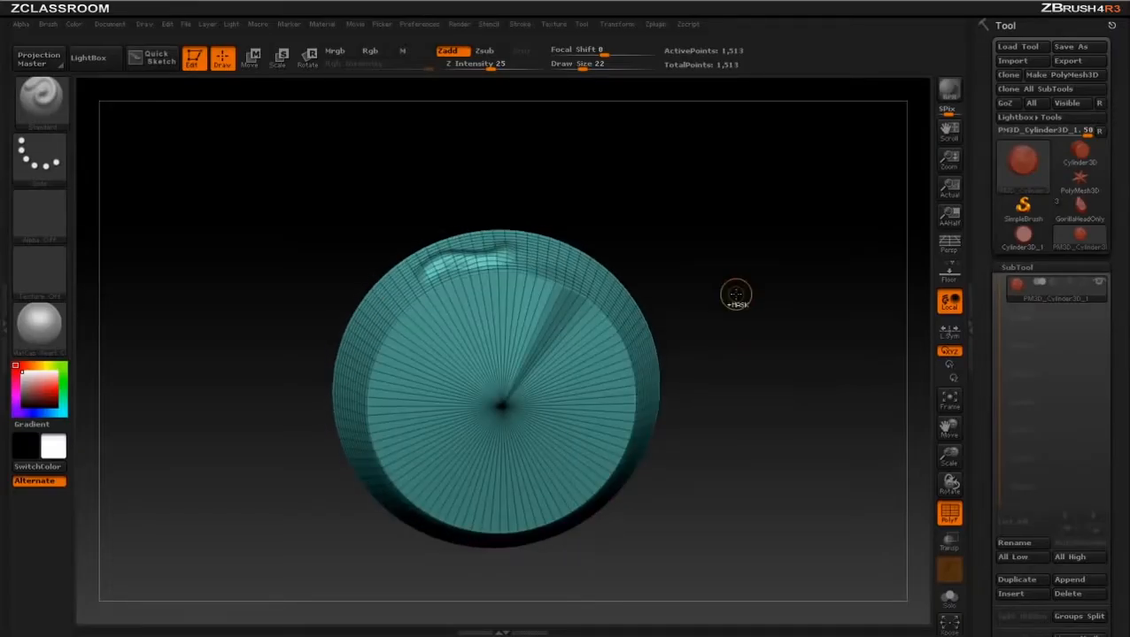
key("ctrl+z")
key("ctrl+z")
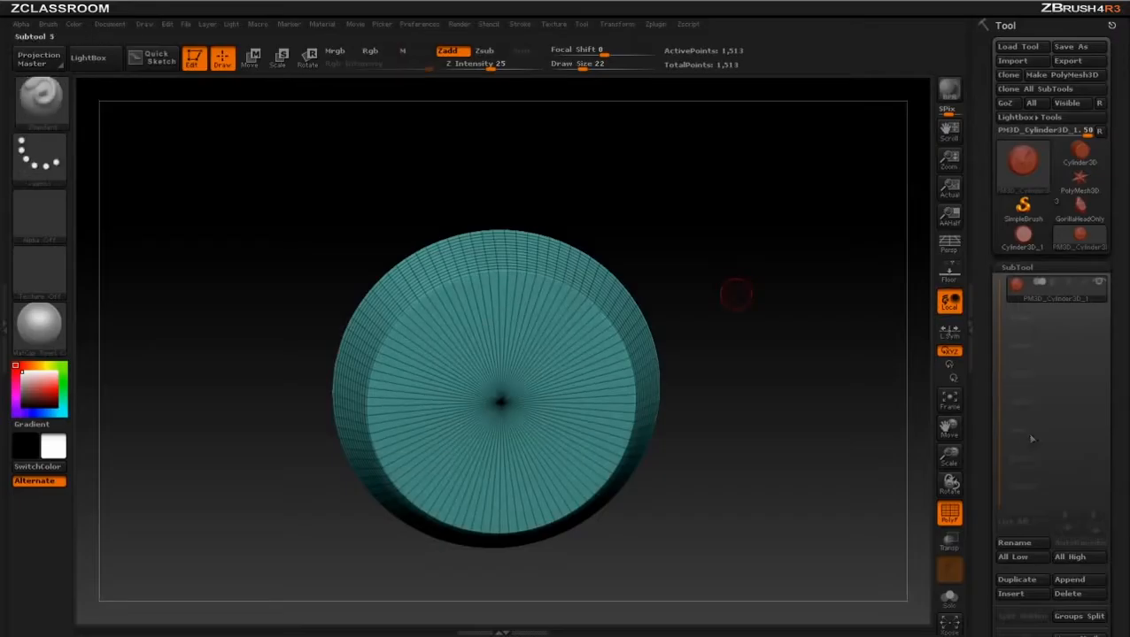
- Convert the disc to a DynaMesh at resolution 128 and inspect its new wireframe
left_click_drag(987, 460, 976, 317)
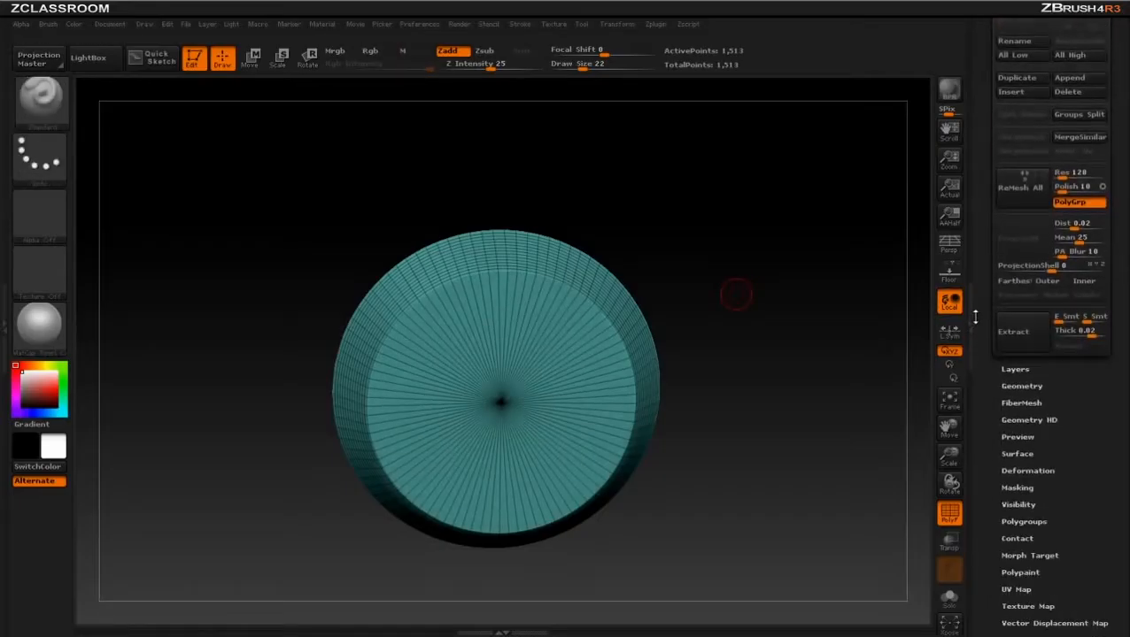
left_click(1018, 386)
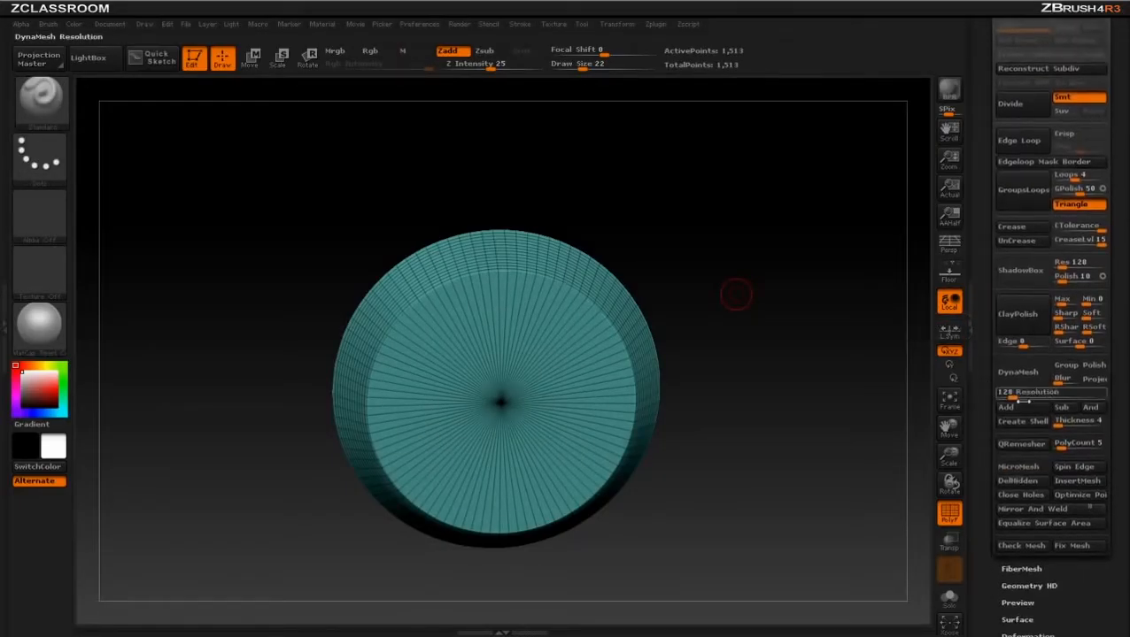
mouse_move(772, 320)
left_mouse_down()
mouse_move(802, 337)
mouse_move(785, 324)
left_mouse_up()
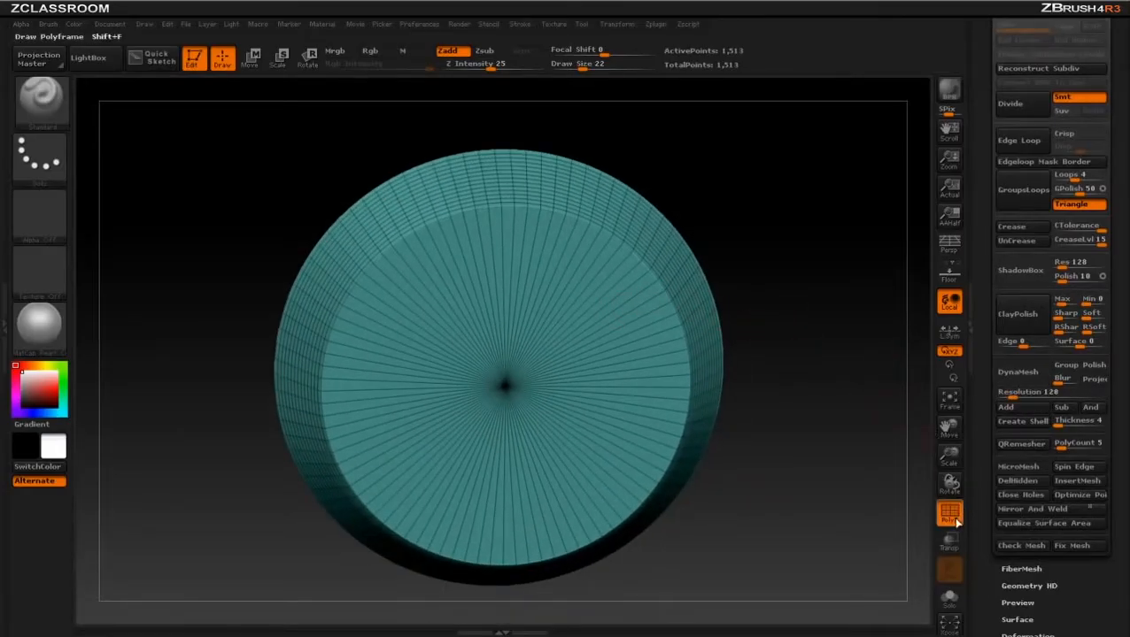
left_click(1020, 373)
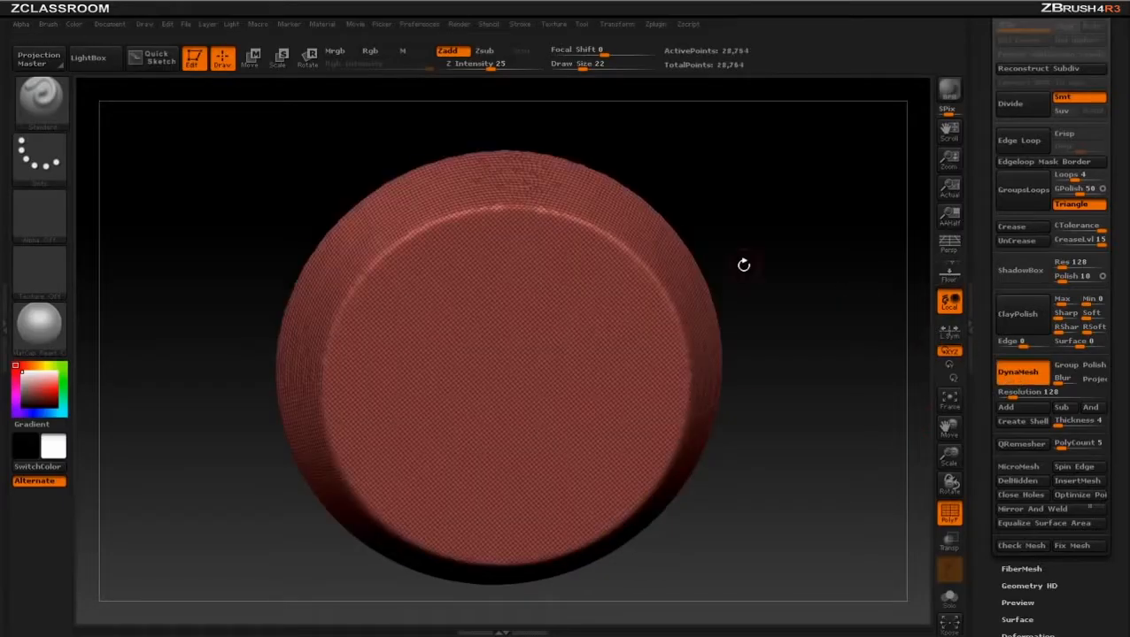
left_click_drag(757, 244, 561, 227)
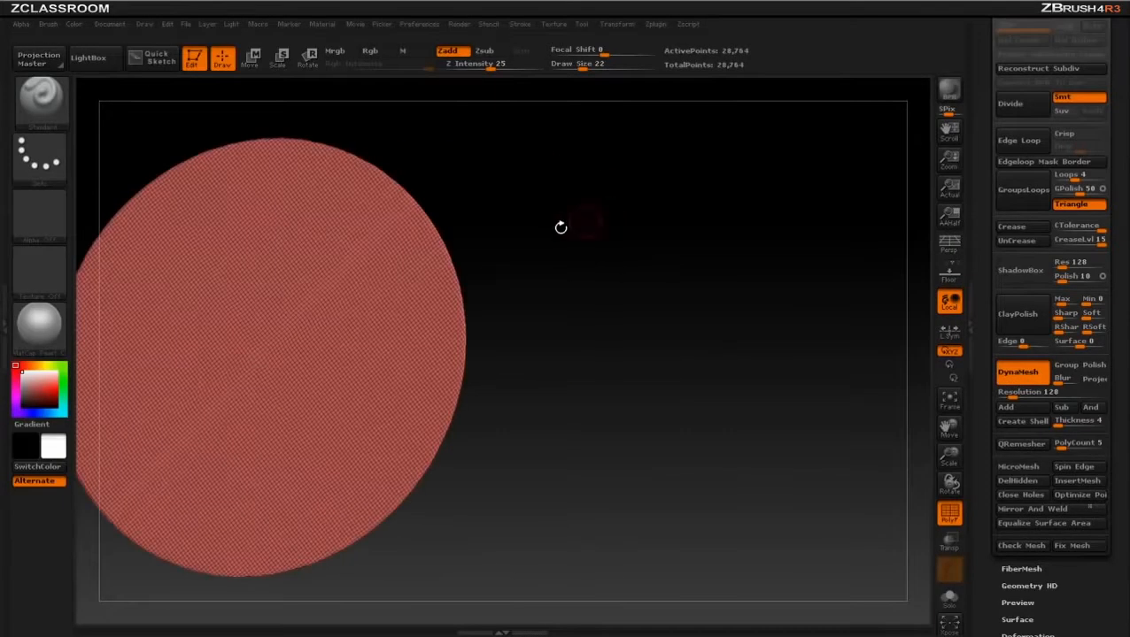
left_click_drag(644, 284, 605, 205)
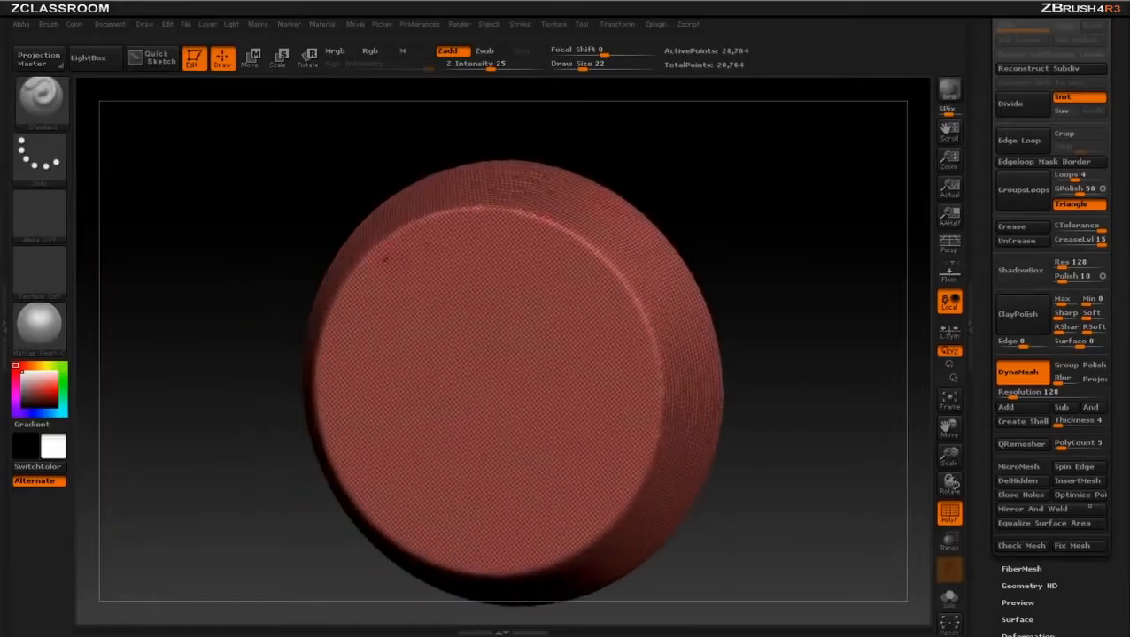
left_click_drag(739, 215, 830, 259, "shift")
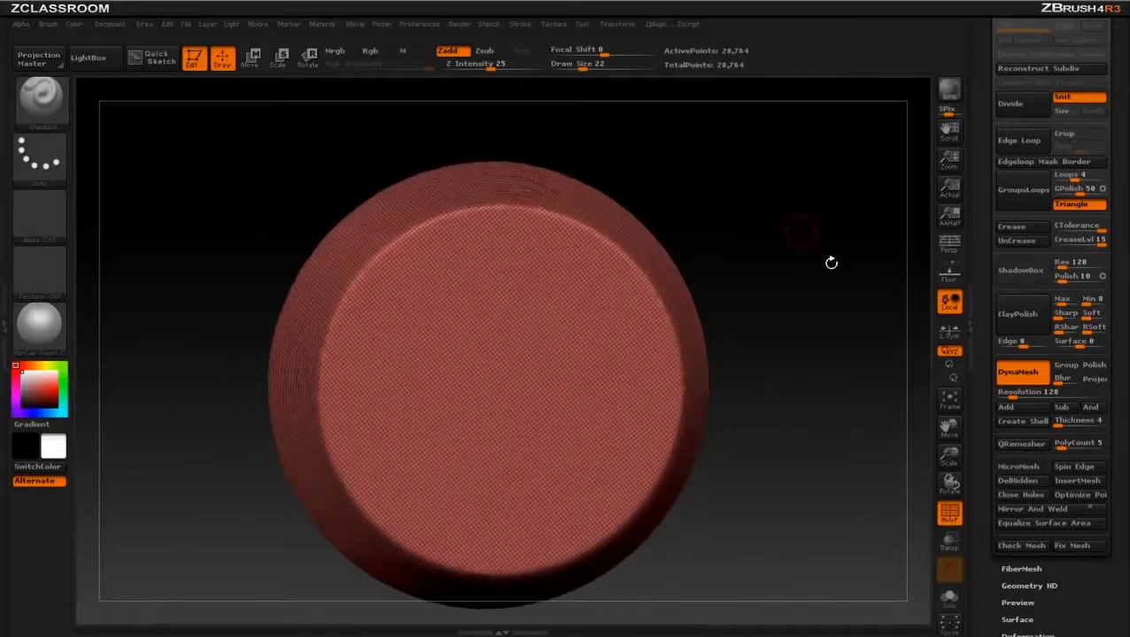
- Hide the polyframe, try an S-shaped stroke across the disc's front face at draw size 30, and undo it
left_click(949, 513)
mouse_move(570, 320)
left_mouse_down()
mouse_move(511, 337)
mouse_move(390, 416)
mouse_move(583, 310)
left_mouse_up()
left_click_drag(877, 375, 938, 371)
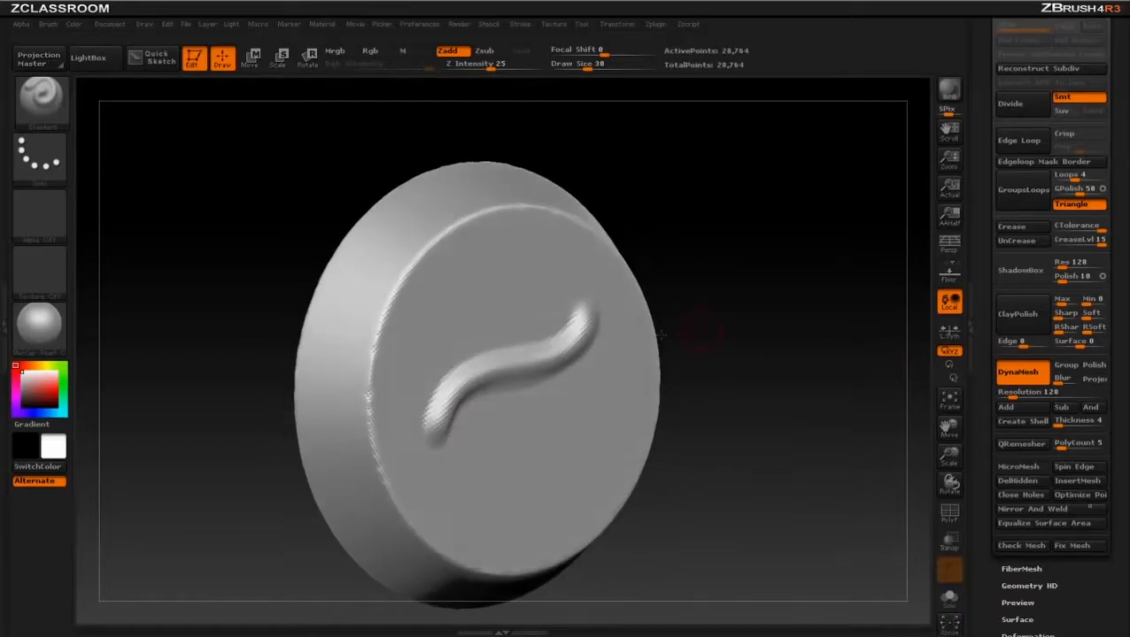
left_click_drag(768, 359, 698, 357)
key("ctrl+z")
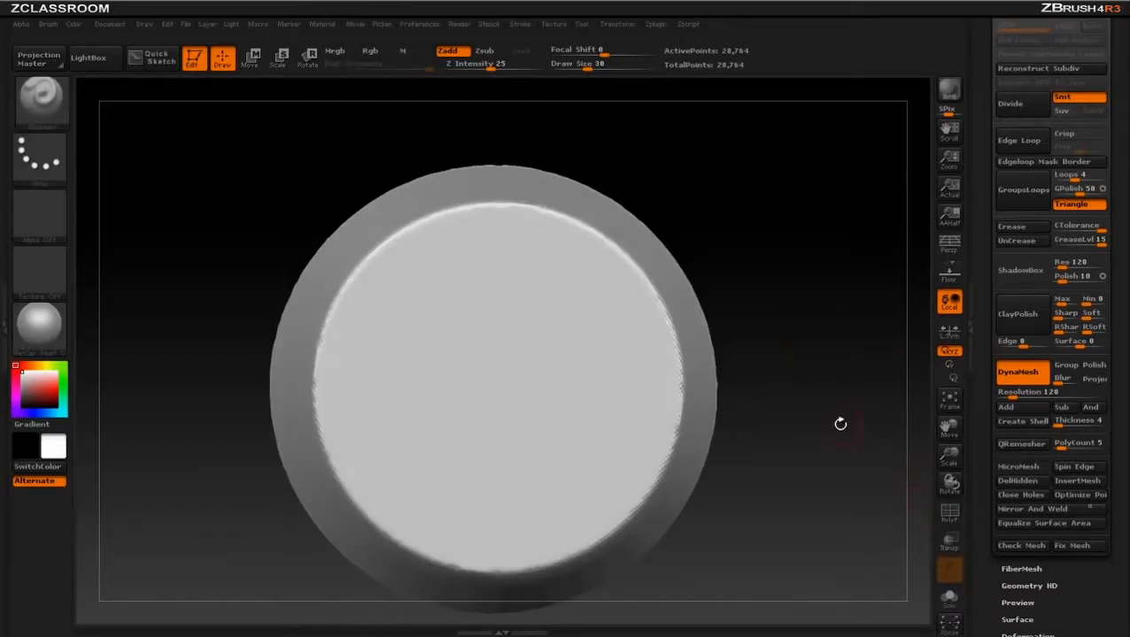
- Set the brush draw size to 16 and examine the bevel edge of the DynaMesh disc
key("s")
mouse_move(838, 426)
left_mouse_down()
mouse_move(828, 429)
mouse_move(878, 435)
mouse_move(807, 400)
left_mouse_up()
left_click(1004, 392)
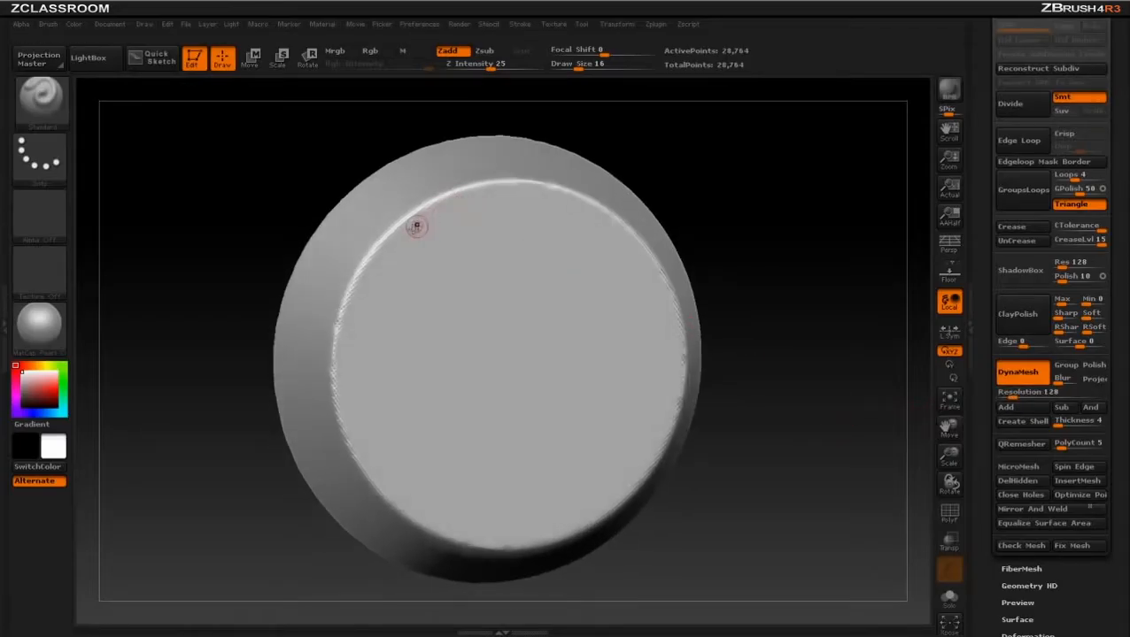
left_click_drag(613, 168, 579, 203)
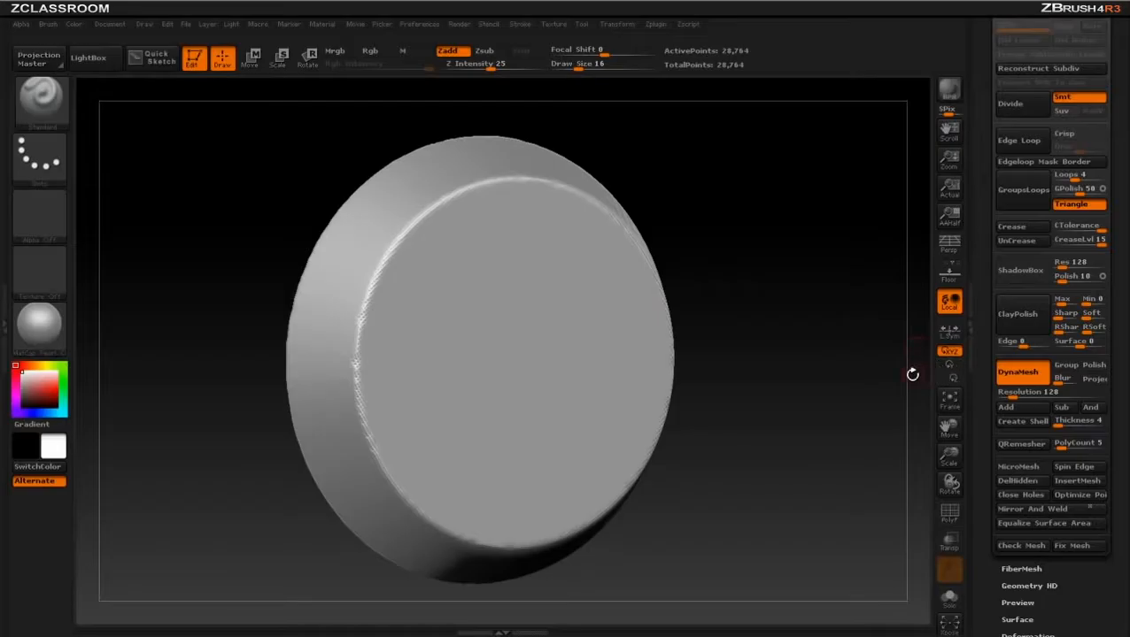
- Undo the disc's DynaMesh conversion with the polyframe shown, and set the DynaMesh resolution to 512
key("ctrl+z")
left_click(949, 513)
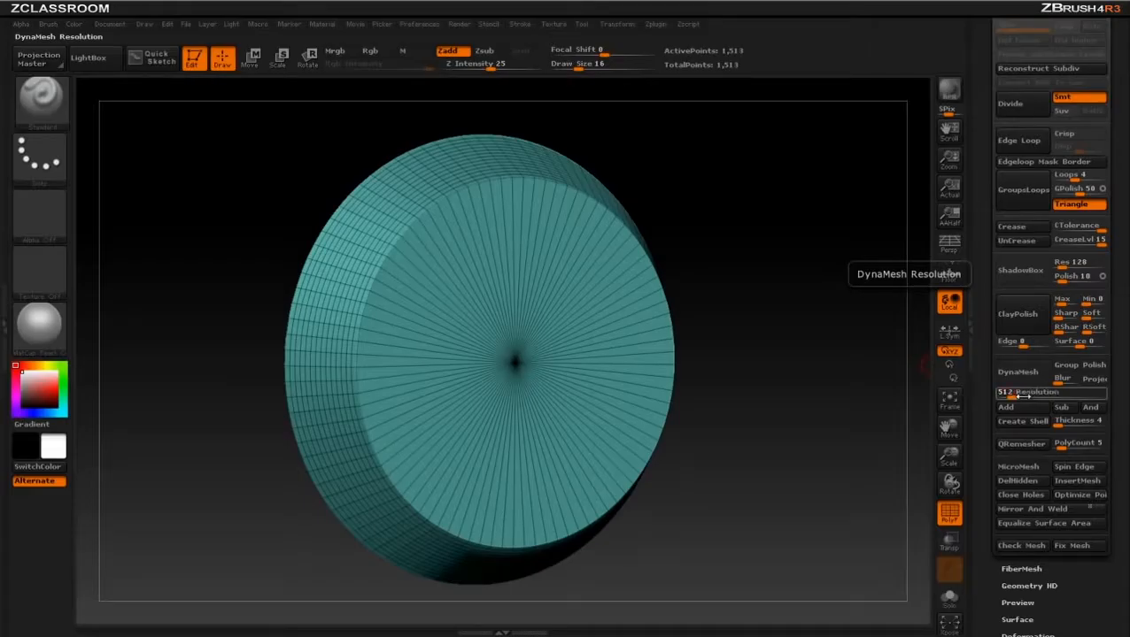
key("Return")
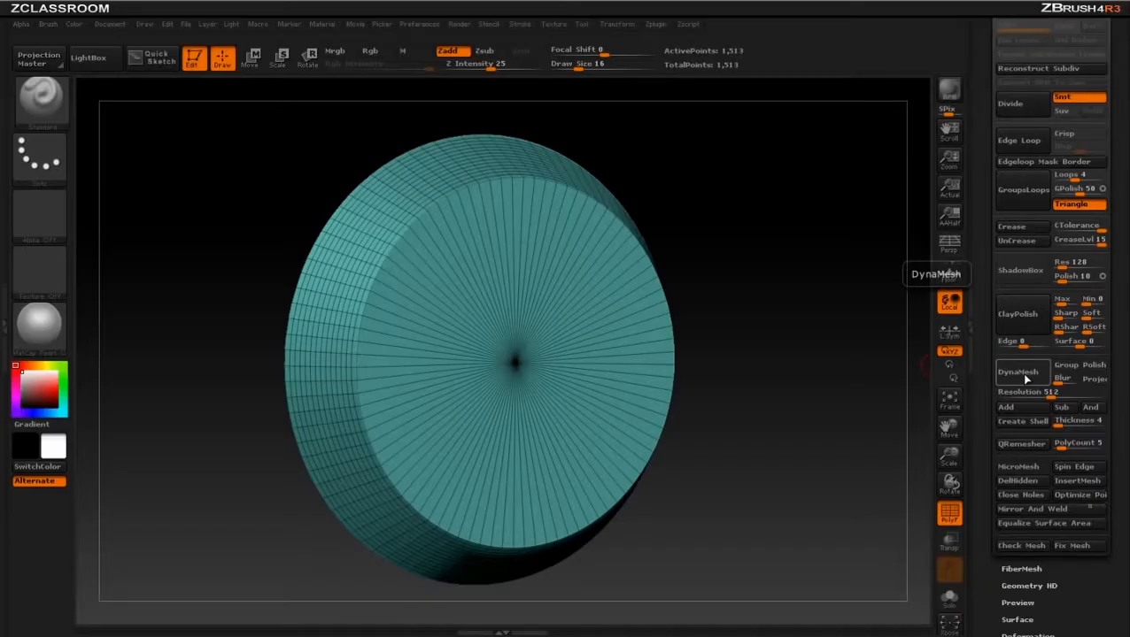
- Convert the disc to a DynaMesh at resolution 512, examine its wireframe up close, and hide the polyframe
left_click(1019, 373)
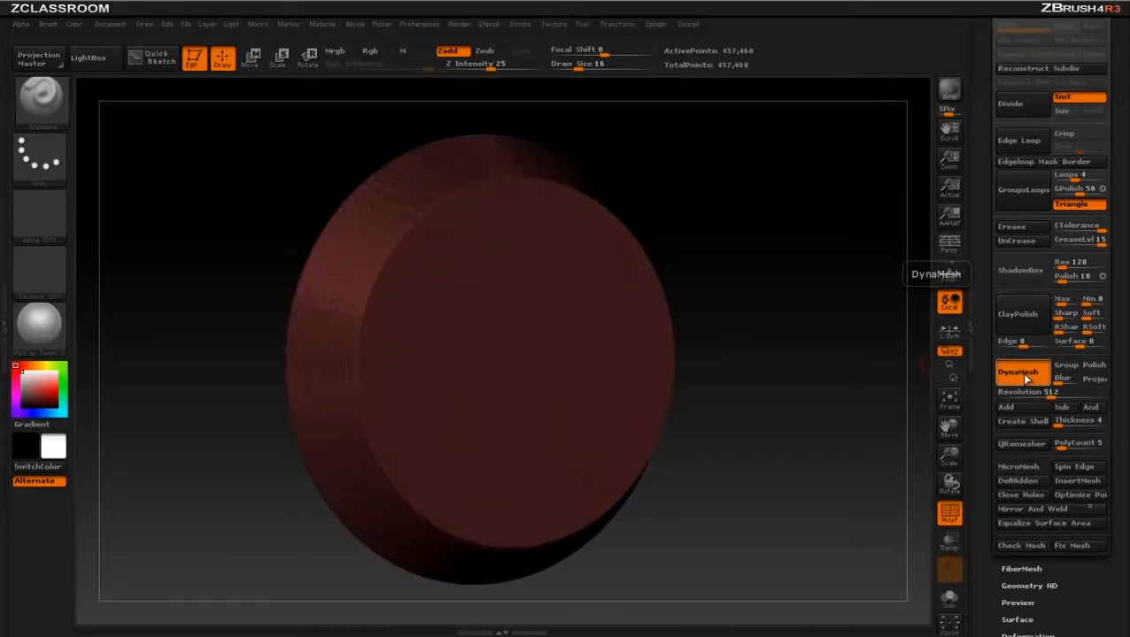
left_click(949, 513)
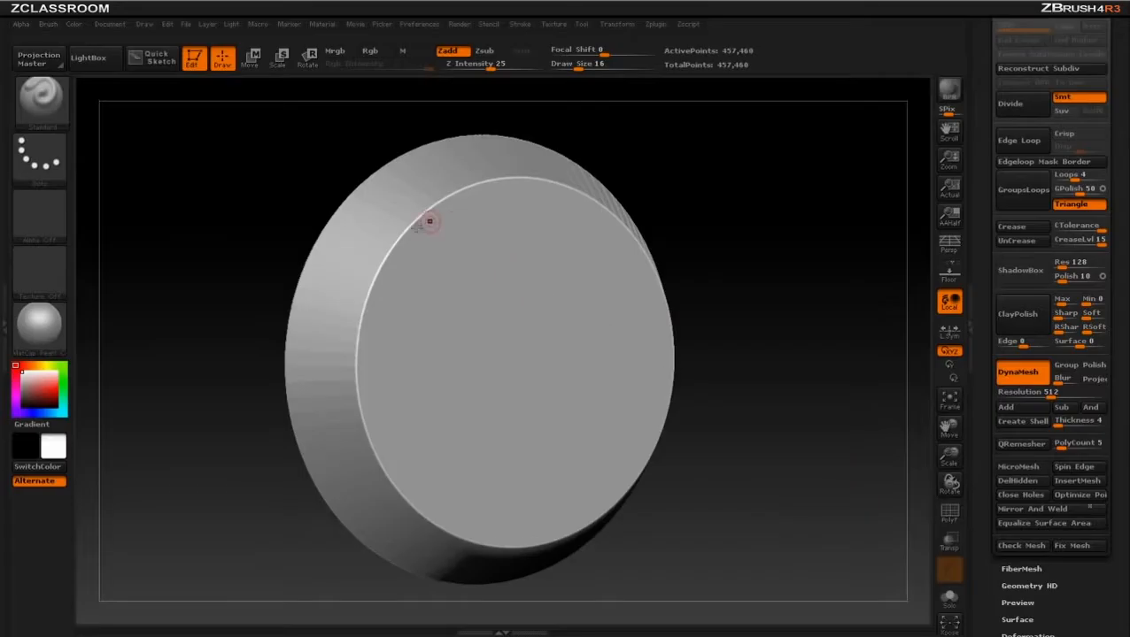
left_click_drag(733, 215, 853, 270, "alt")
left_click(949, 512)
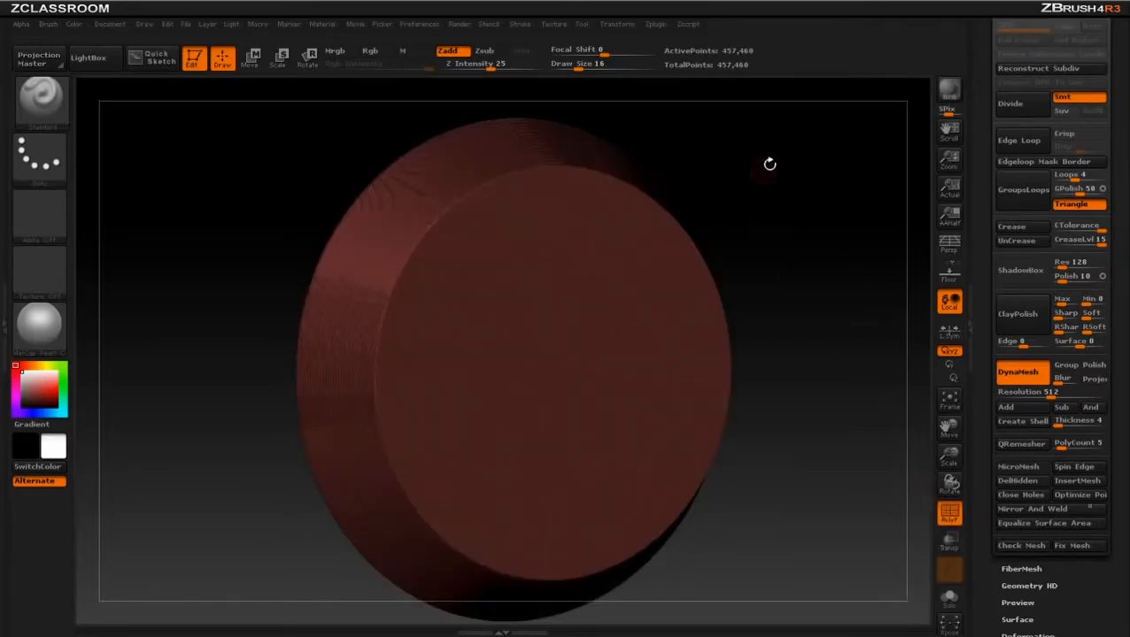
left_click_drag(770, 164, 786, 230, "alt")
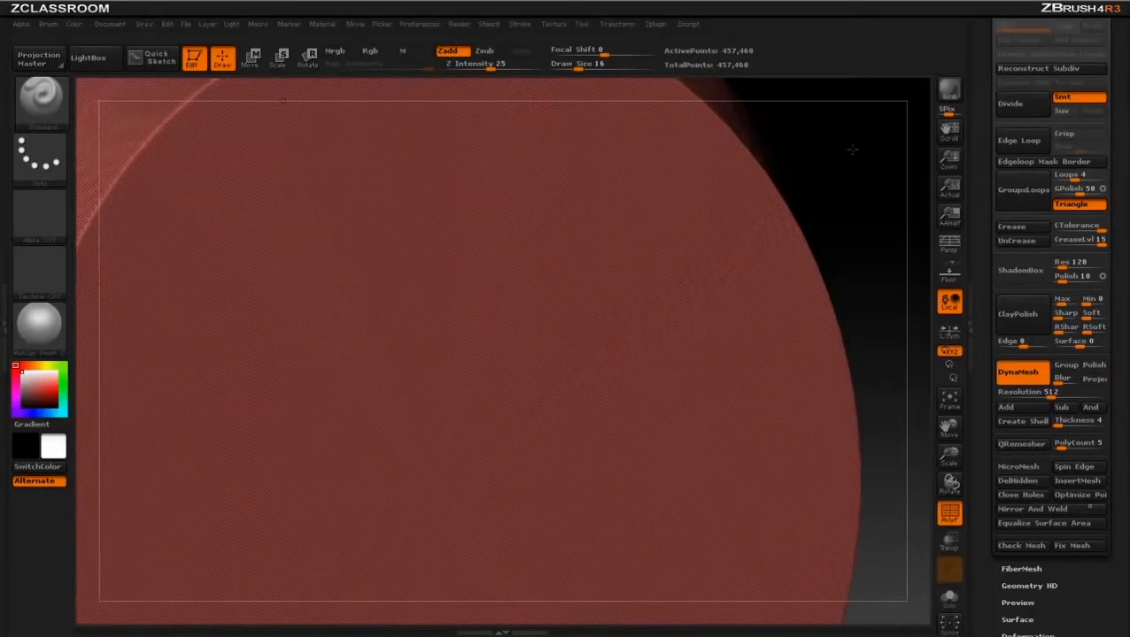
key("f")
left_click_drag(796, 119, 745, 122)
left_click(949, 513)
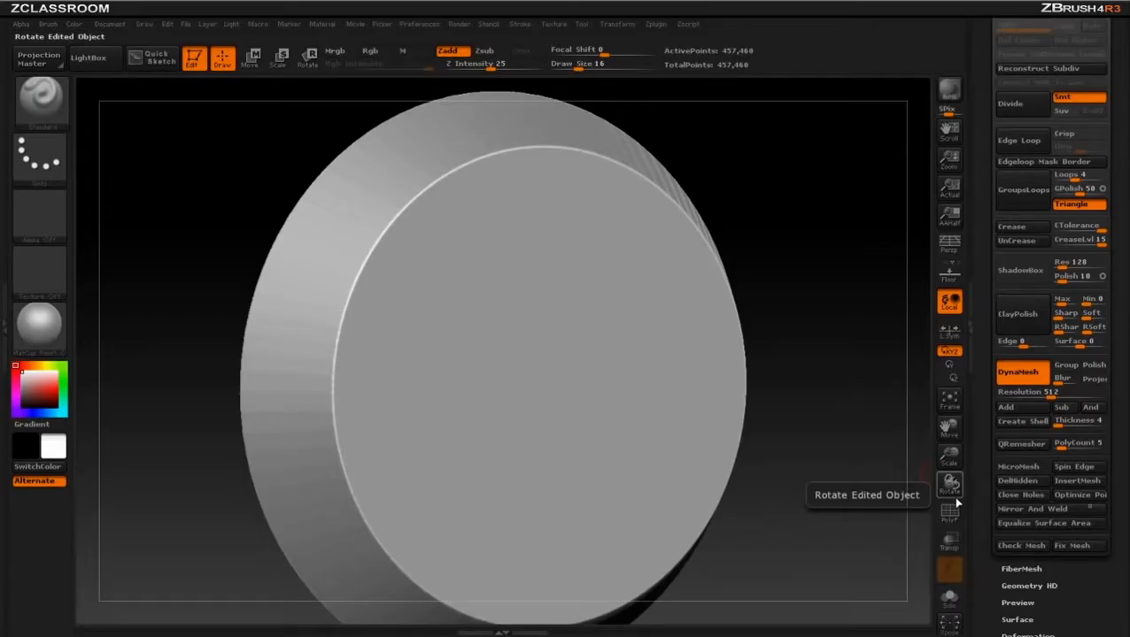
- Undo the 512-resolution conversion and remesh the disc with DynaMesh at resolution 128
left_click_drag(797, 174, 882, 169)
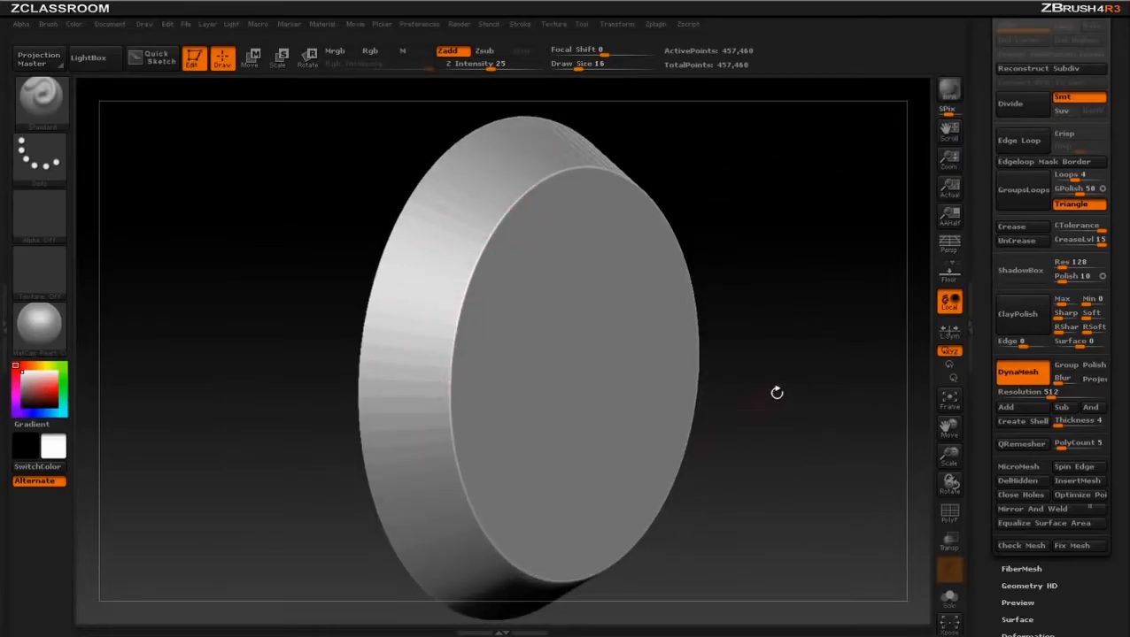
left_click_drag(776, 390, 798, 349)
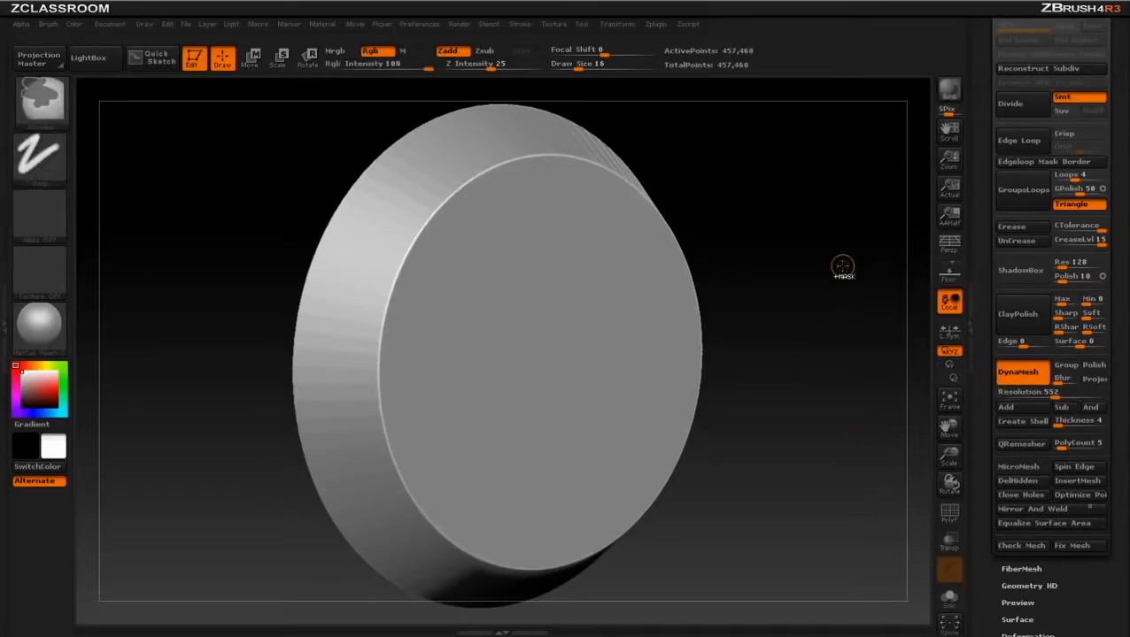
key("ctrl+z")
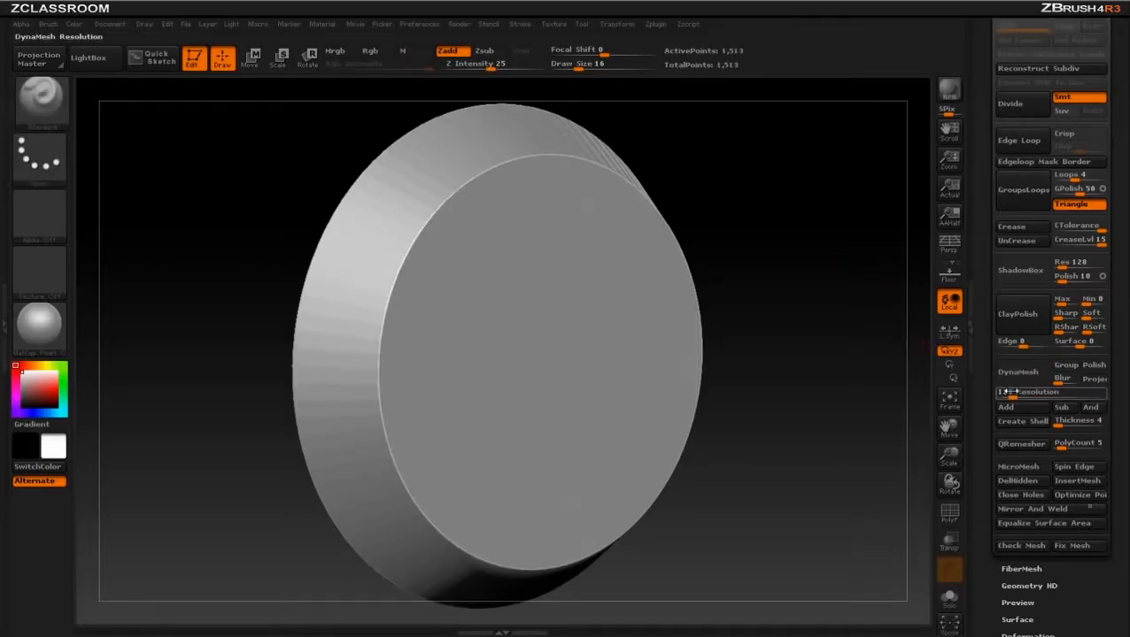
left_click(1017, 373)
left_click_drag(885, 314, 862, 365)
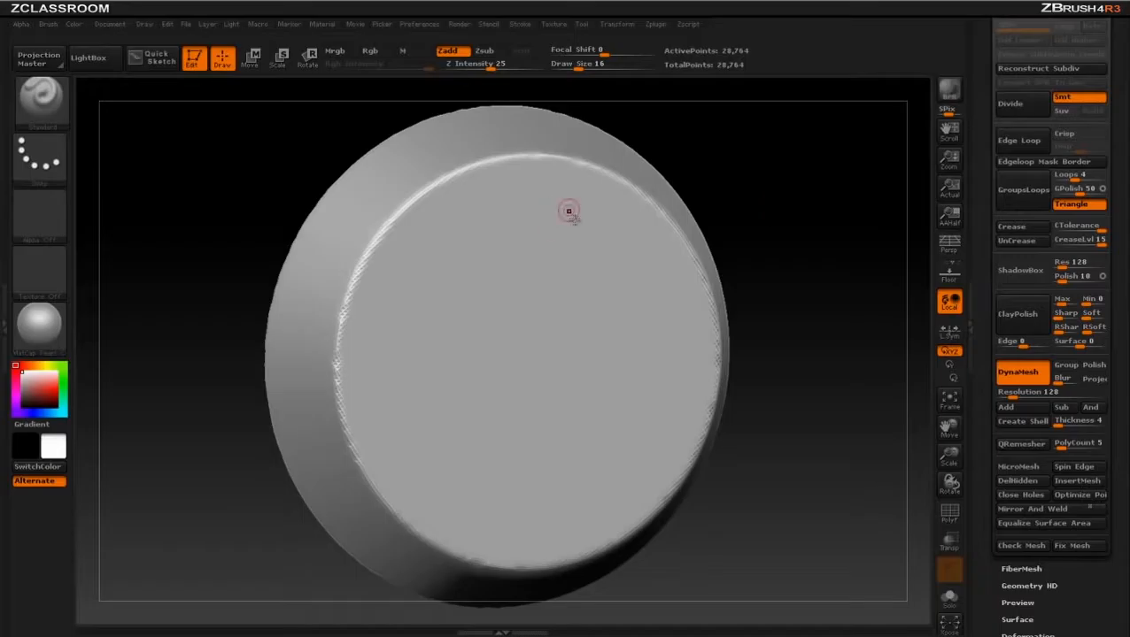
- Set the brush draw size to 23
key("]")
key("s")
left_click(799, 228)
- Undo the 128-resolution DynaMesh conversion of the disc and show its polyframe
scroll(980, 247, "up", 3)
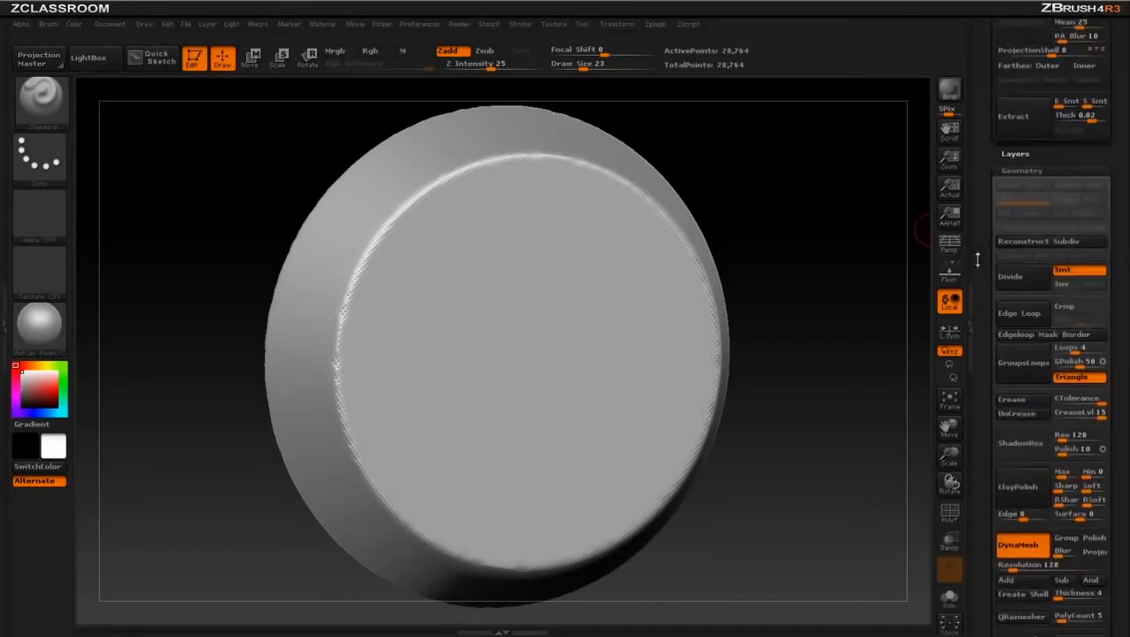
scroll(977, 258, "down", 2)
key("ctrl+z")
left_click(949, 511)
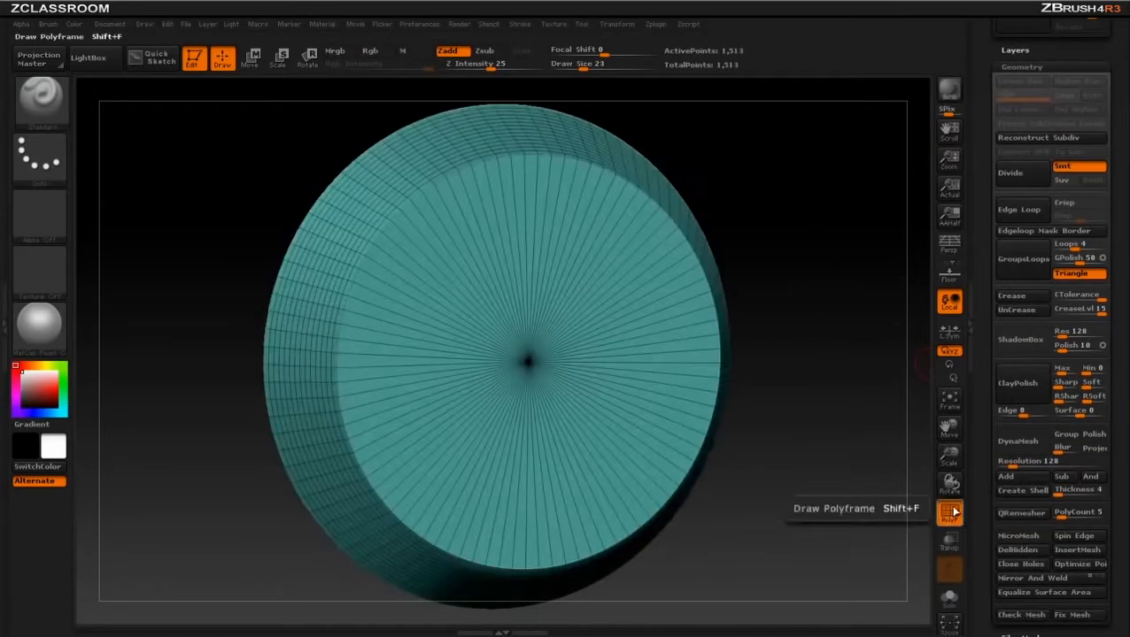
- Duplicate the disc subtool and move the original PM3D_Cylinder3D_1 sideways along a horizontal transpose line until it clears the copy
scroll(995, 325, "up", 3)
scroll(1004, 390, "up", 5)
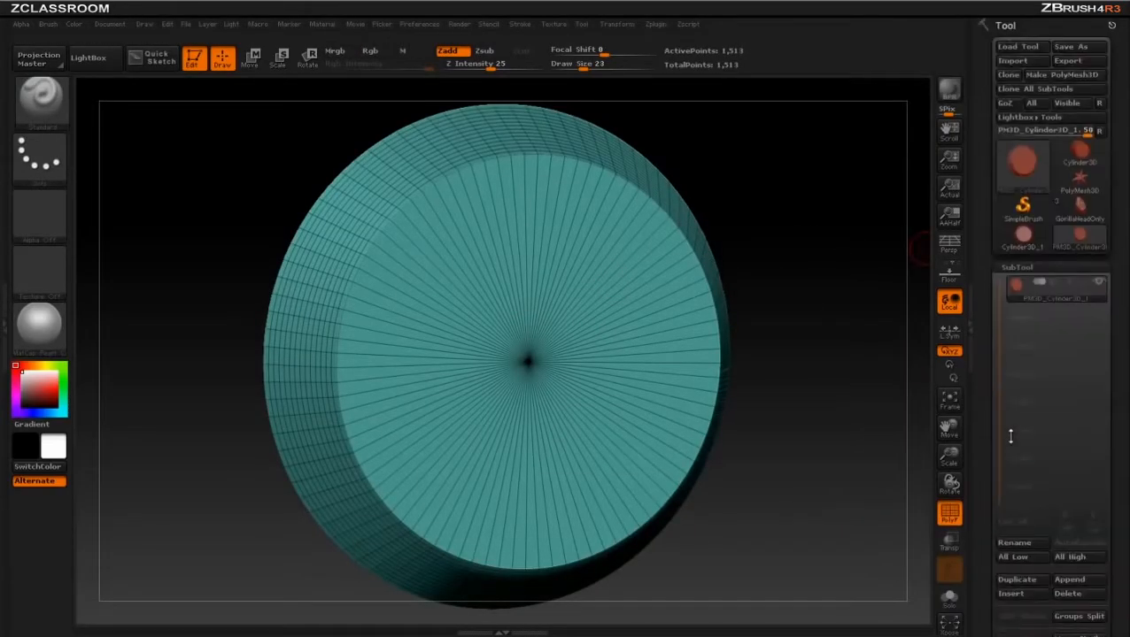
left_click(1024, 581)
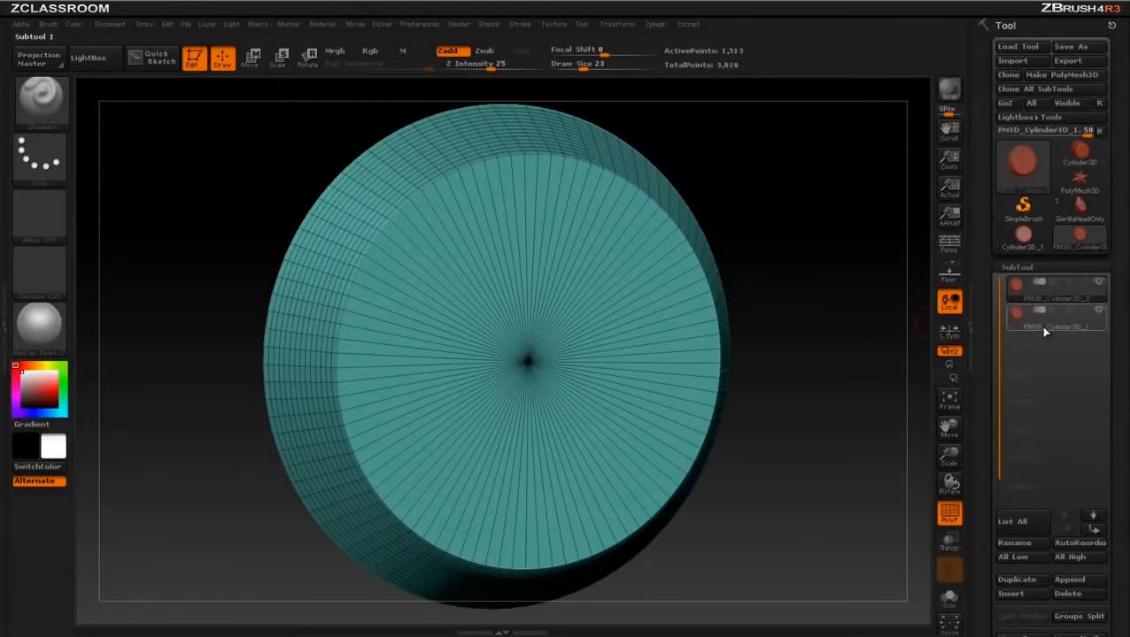
left_click_drag(849, 348, 798, 285)
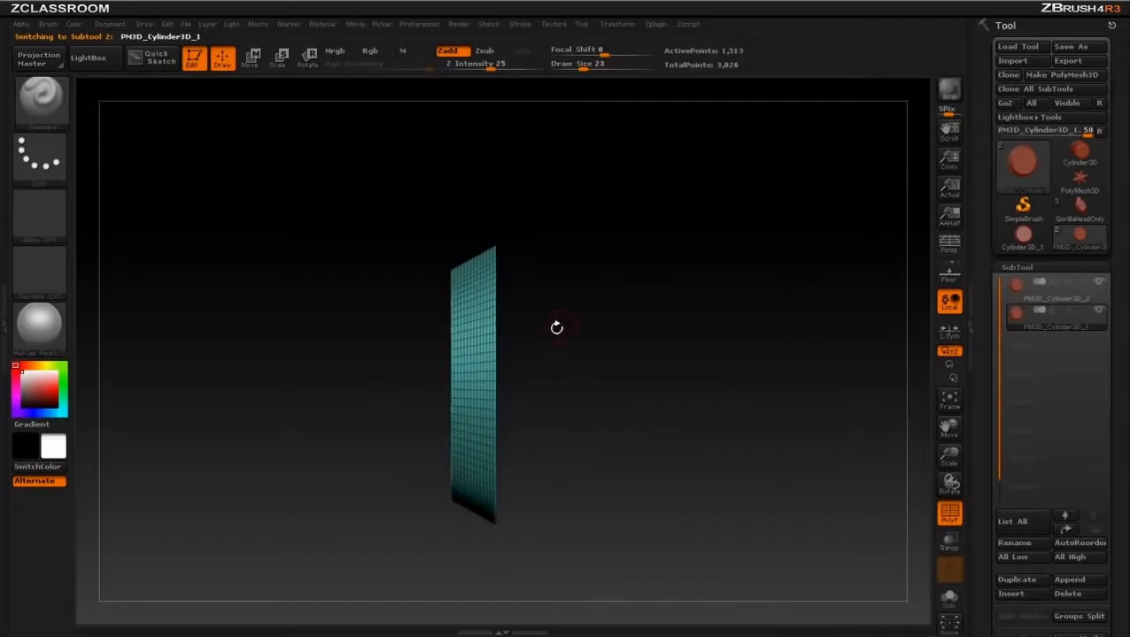
key("w")
left_click_drag(483, 362, 619, 361)
left_click_drag(550, 361, 600, 363)
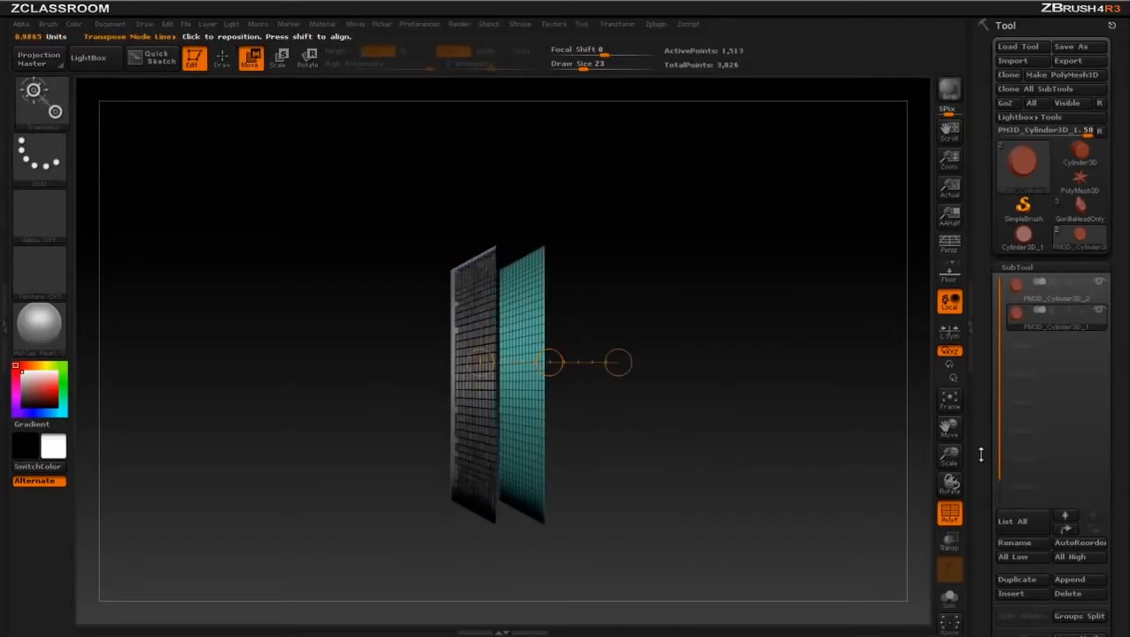
- Enlarge the moved disc to several times its size with the Size deformation
scroll(980, 455, "down", 15)
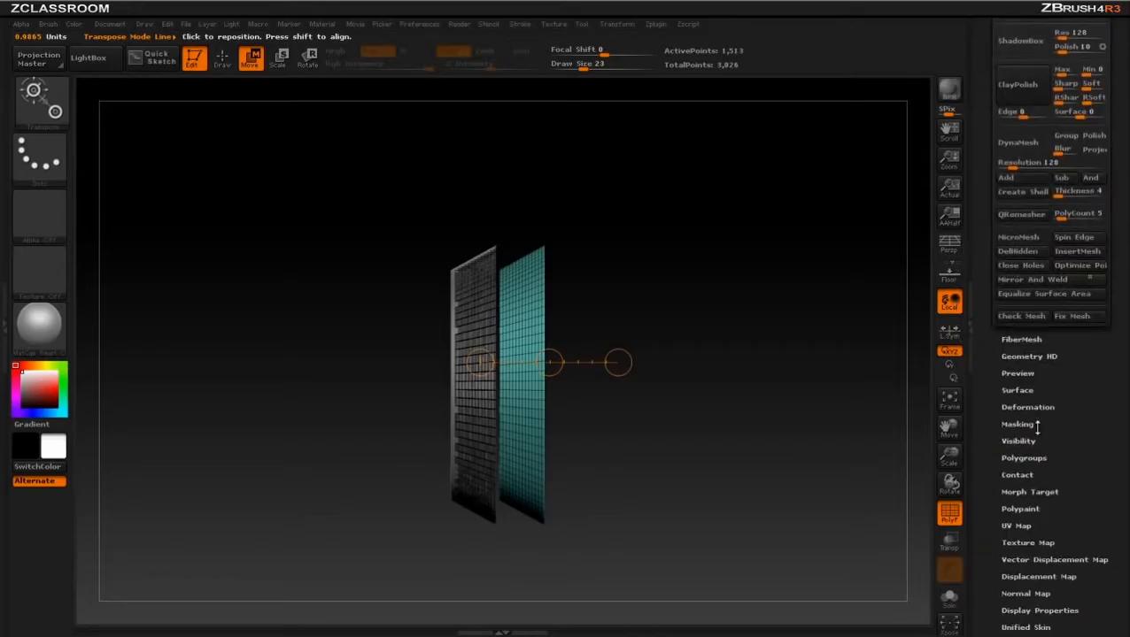
left_click(1027, 407)
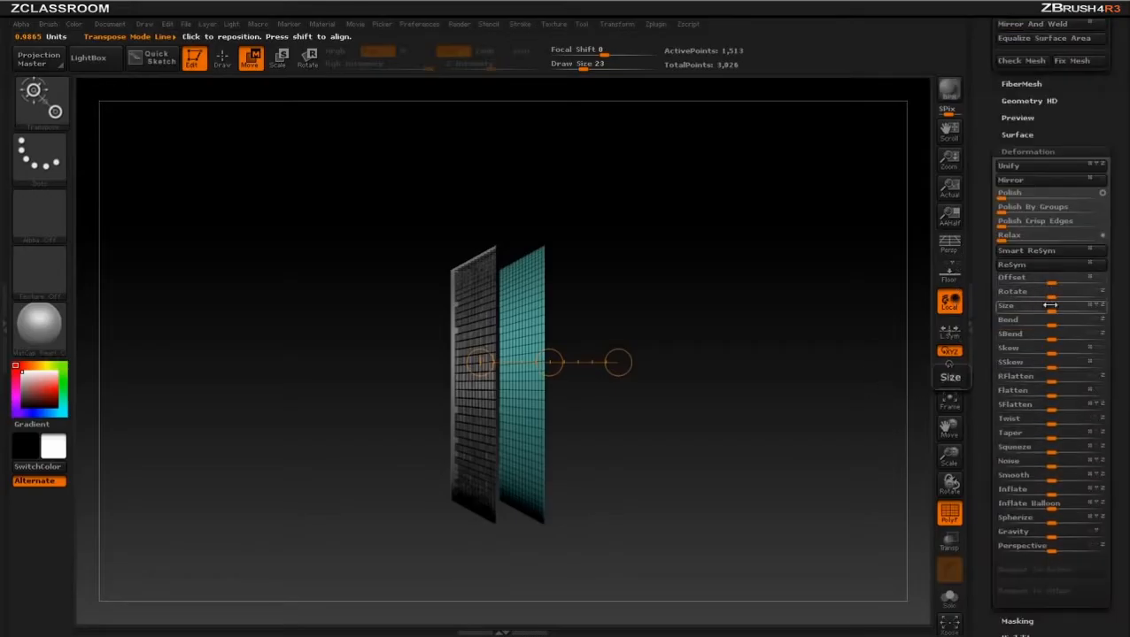
left_click_drag(1051, 310, 1099, 310)
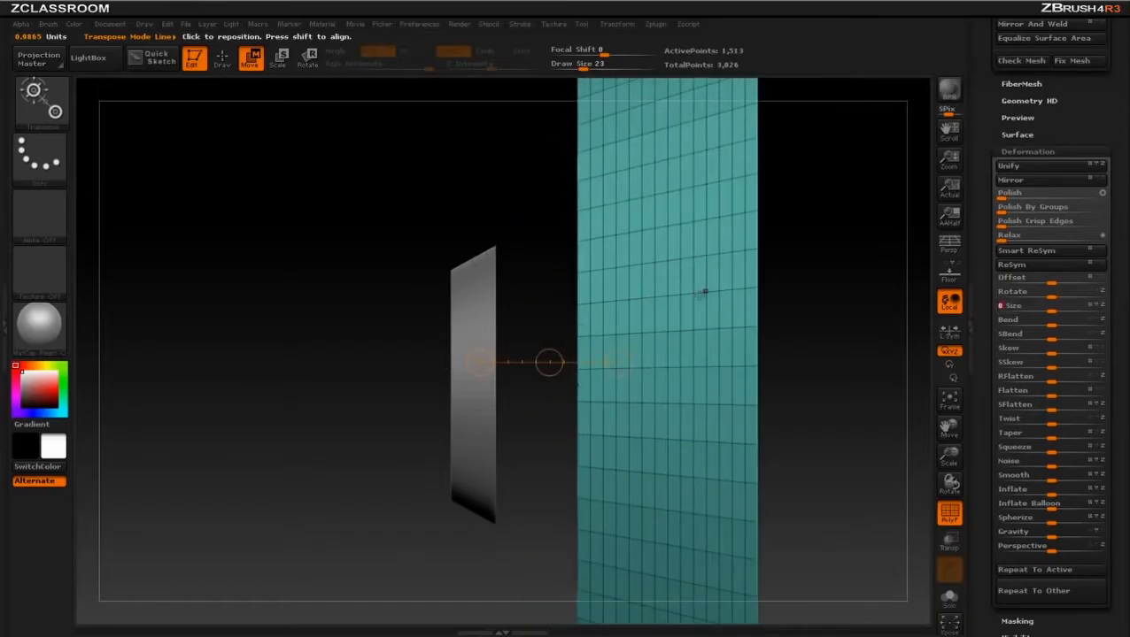
- Move the enlarged disc back against the small disc so the small one protrudes from its front face, and return to Draw mode
left_click_drag(549, 362, 465, 359)
key("q")
mouse_move(726, 307)
left_mouse_down()
mouse_move(842, 296)
mouse_move(845, 339)
left_mouse_up()
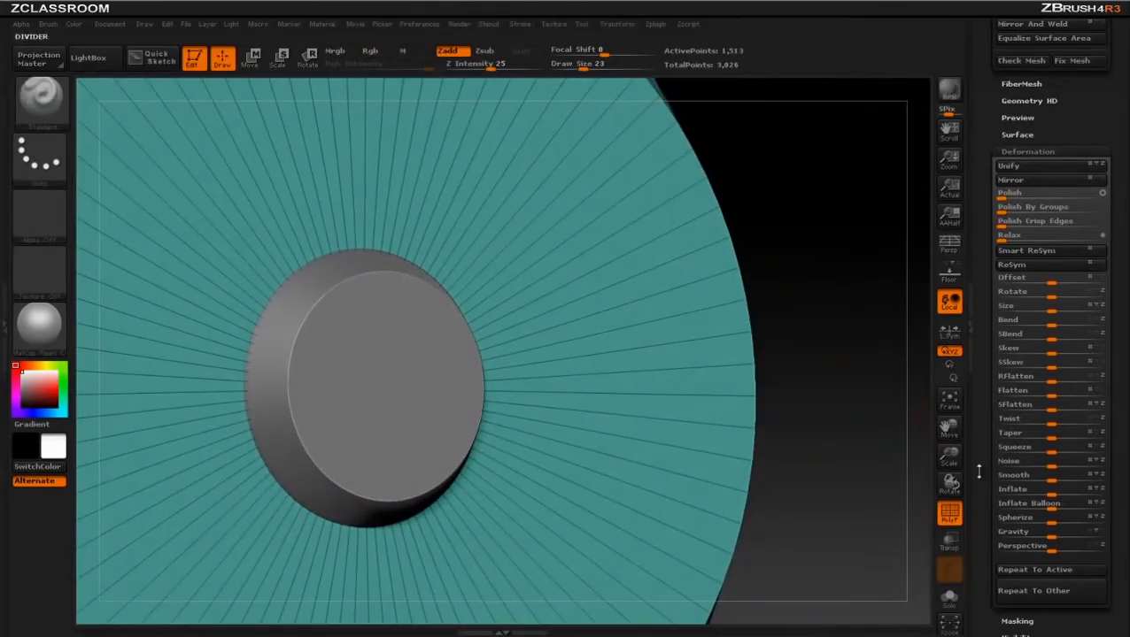
- Hide the polyframe and convert the large disc and the small disc to DynaMesh, each at resolution 128
left_click(1020, 152)
left_click_drag(989, 144, 990, 294)
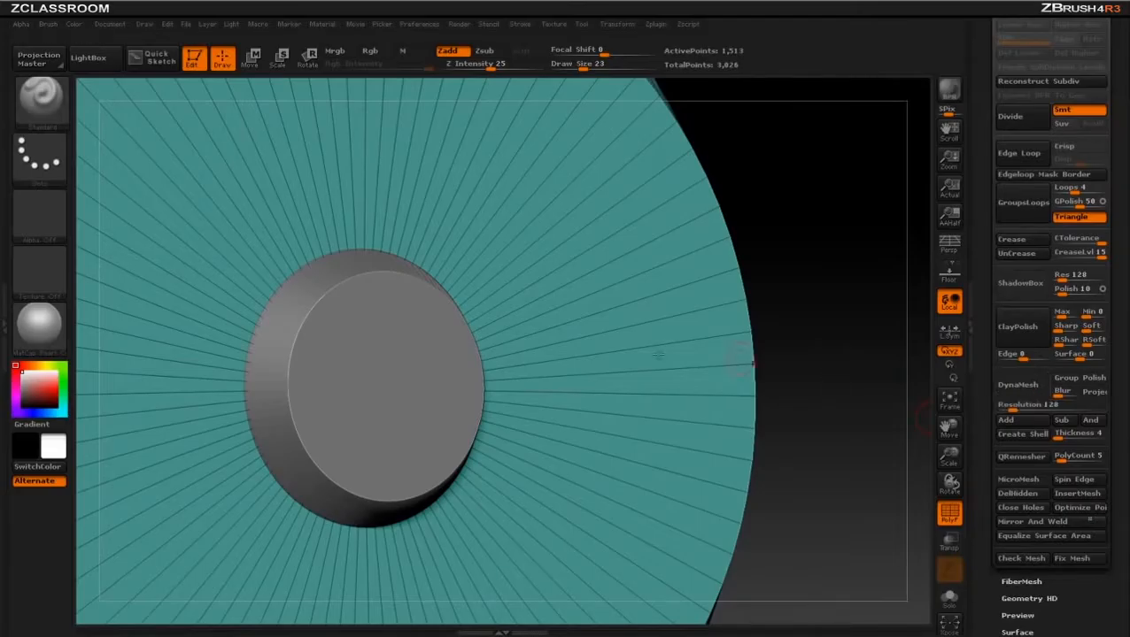
left_click(949, 513)
mouse_move(835, 285)
left_mouse_down()
mouse_move(782, 241)
mouse_move(819, 221)
left_mouse_up()
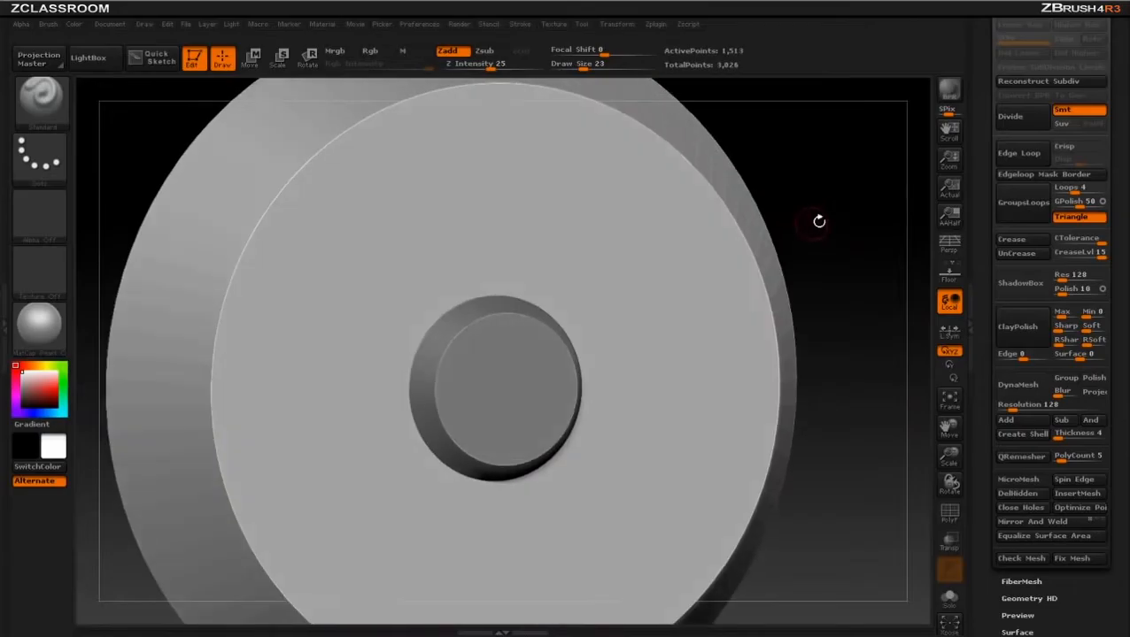
left_click(1016, 386)
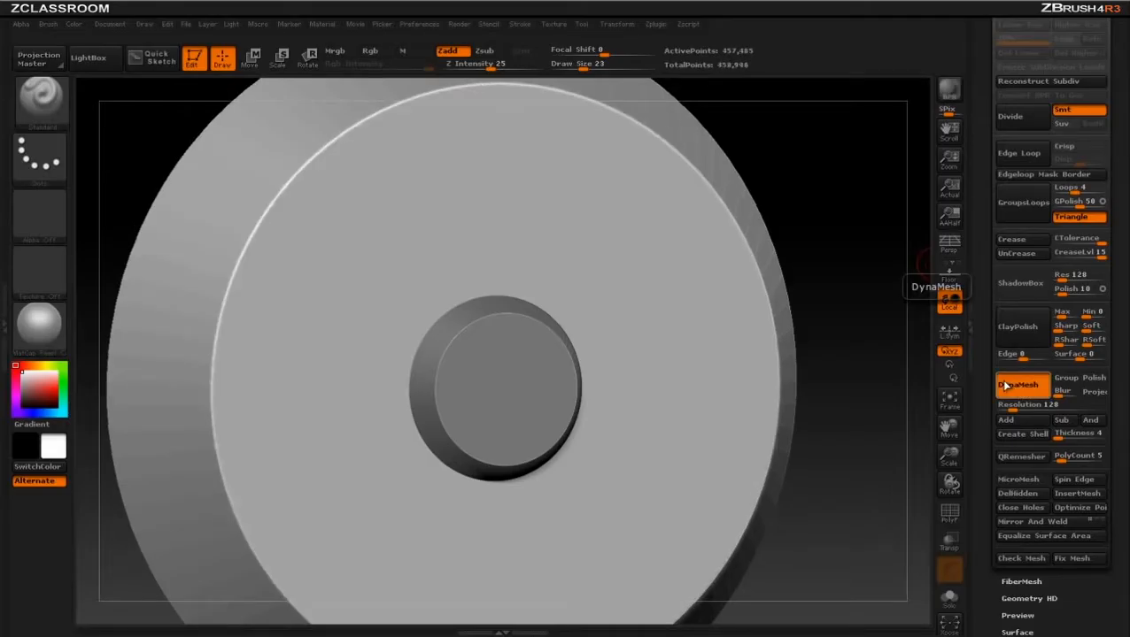
left_click(535, 376, "alt")
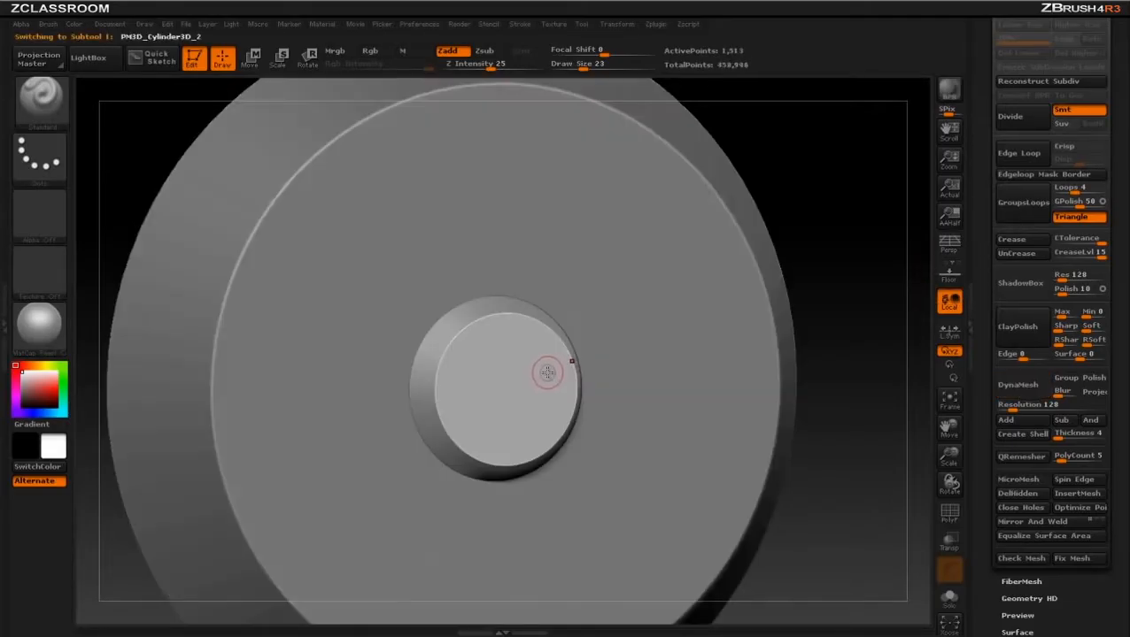
left_click(1018, 386)
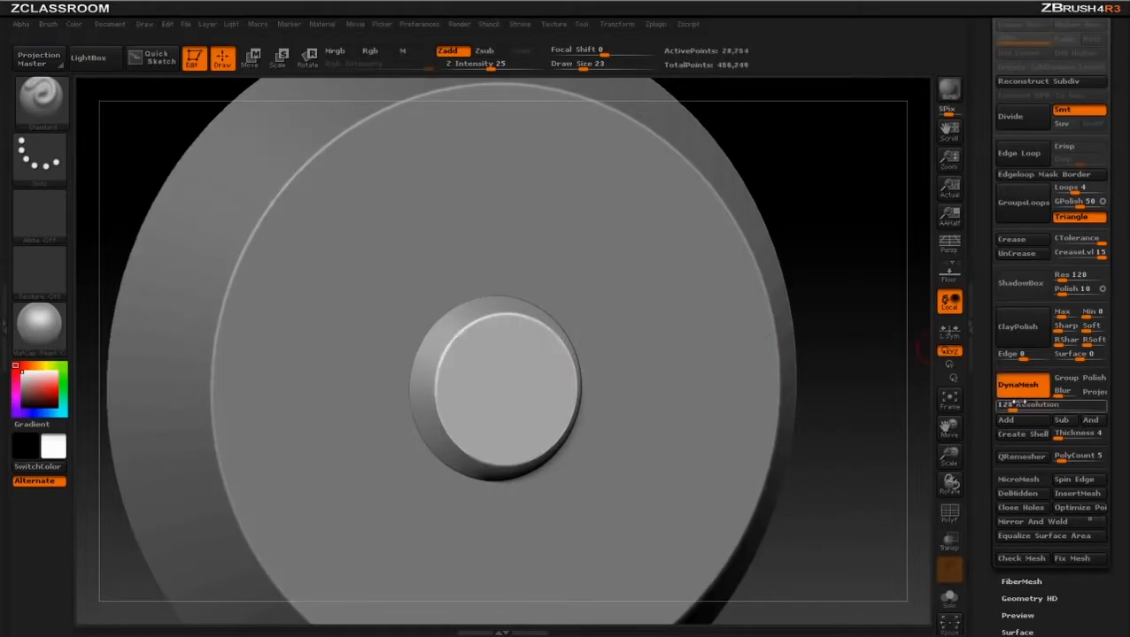
- Show the polyframe and compare the wireframe density of the small and large DynaMesh discs up close
left_click_drag(821, 250, 680, 225)
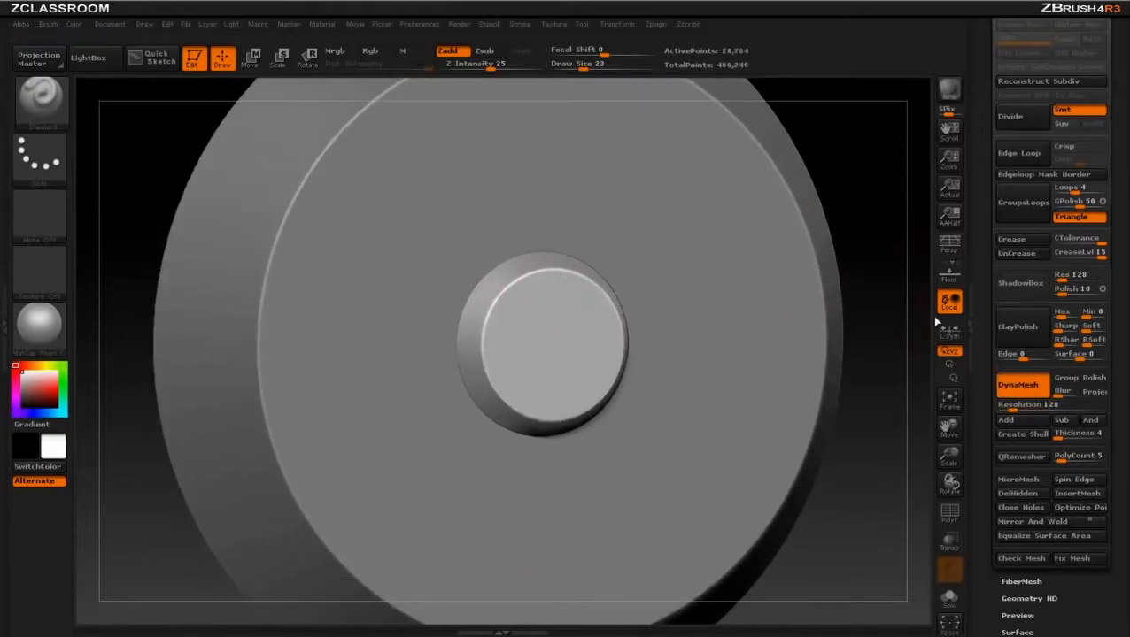
left_click(949, 513)
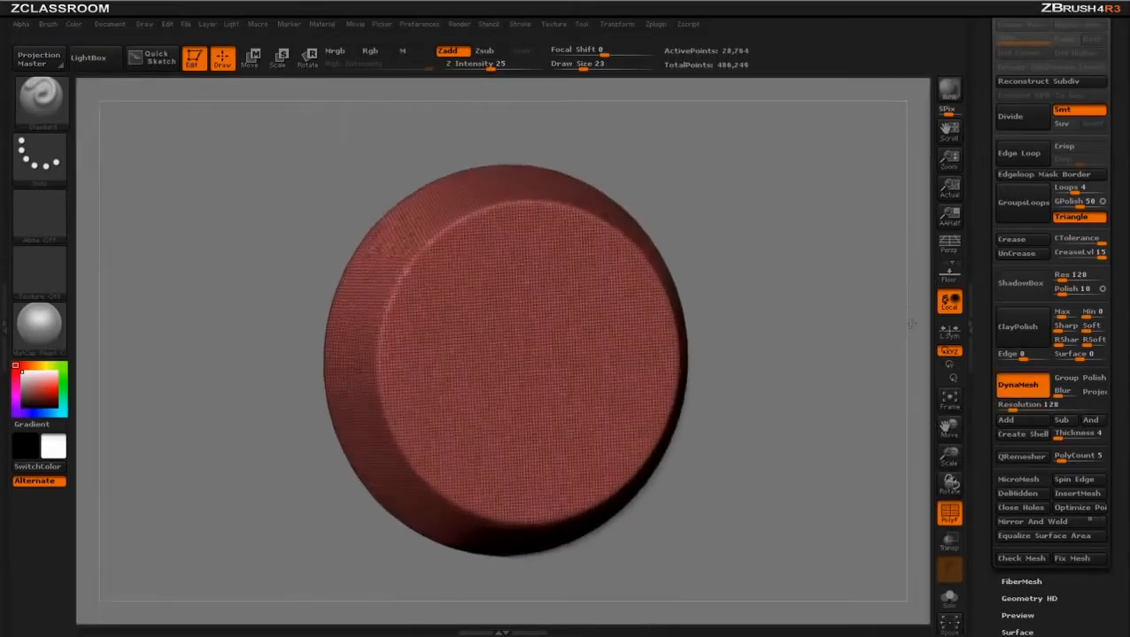
left_click_drag(911, 324, 759, 161, "alt")
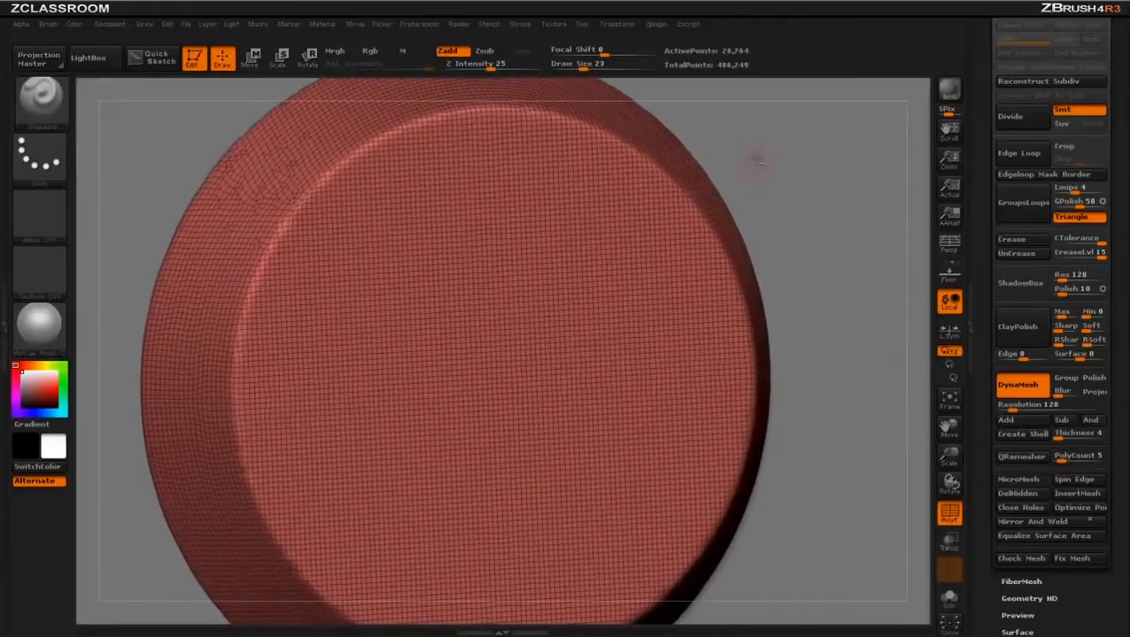
left_click(168, 149, "alt")
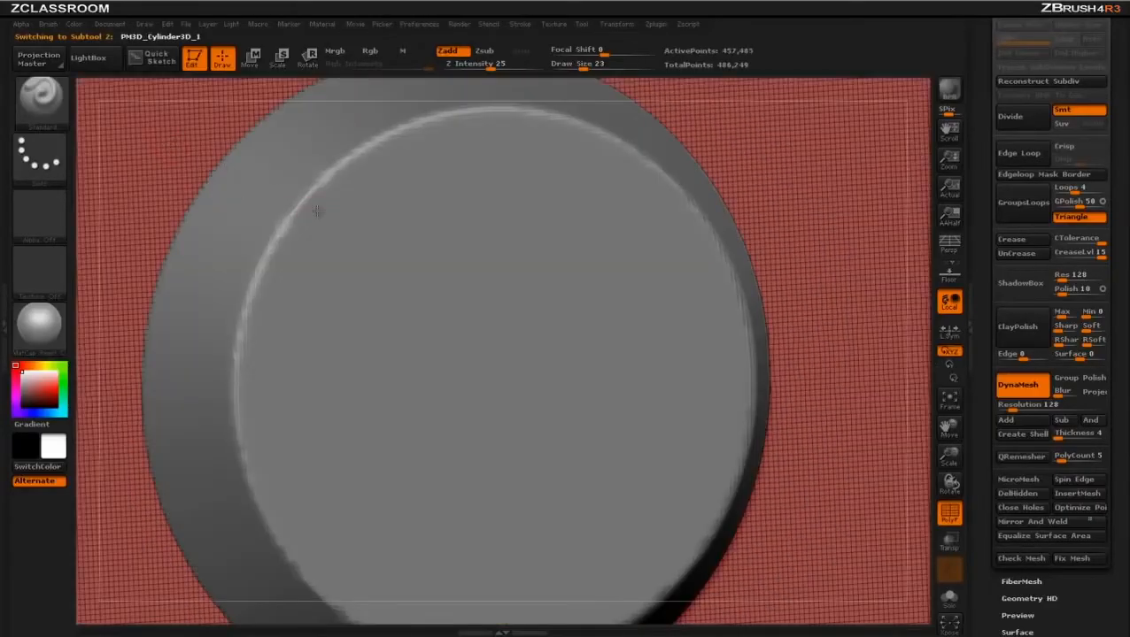
left_click(317, 210, "alt")
left_click(197, 135, "alt")
left_click_drag(917, 197, 456, 148, "alt")
left_click_drag(149, 332, 426, 294, "alt")
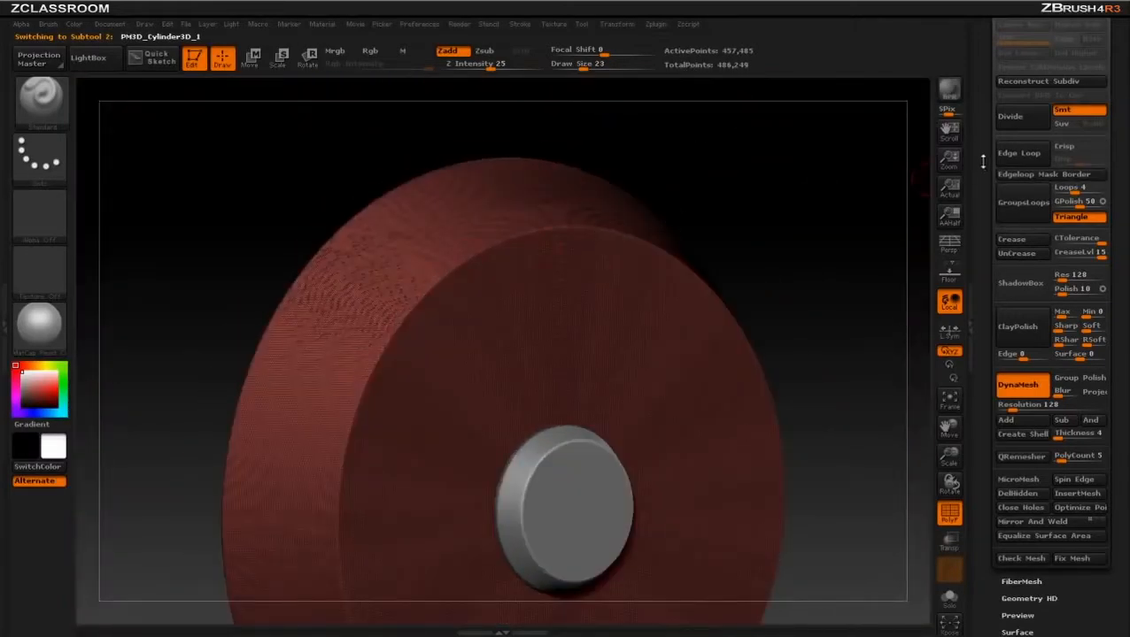
- Check the polygon information of the small disc in the subtool list and hide the polyframe
scroll(1010, 317, "up", 15)
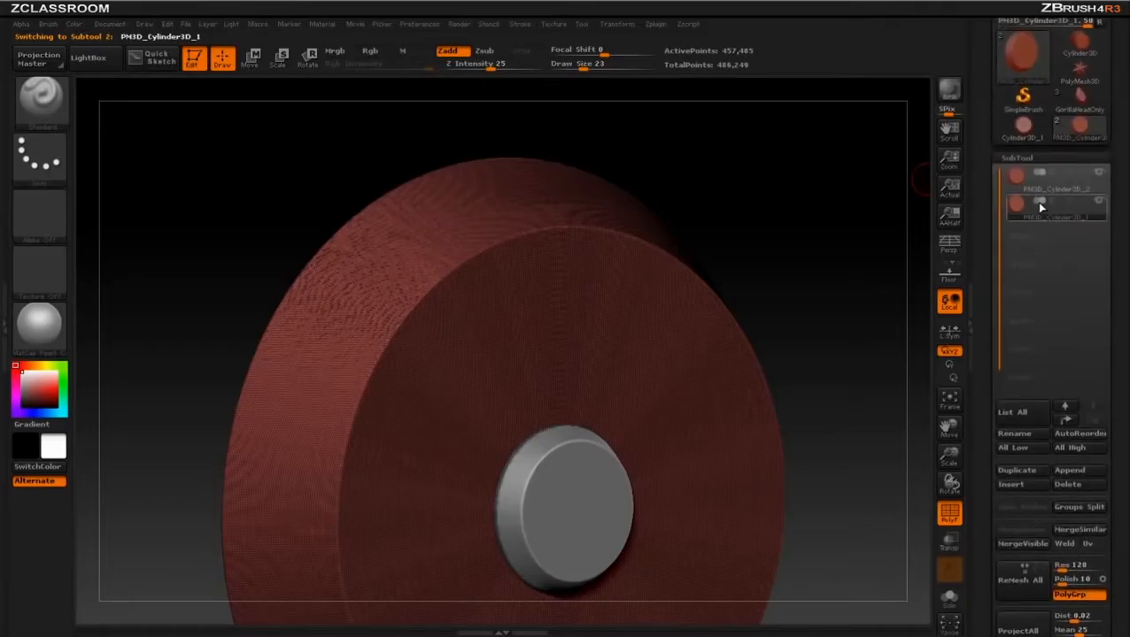
mouse_move(1040, 206)
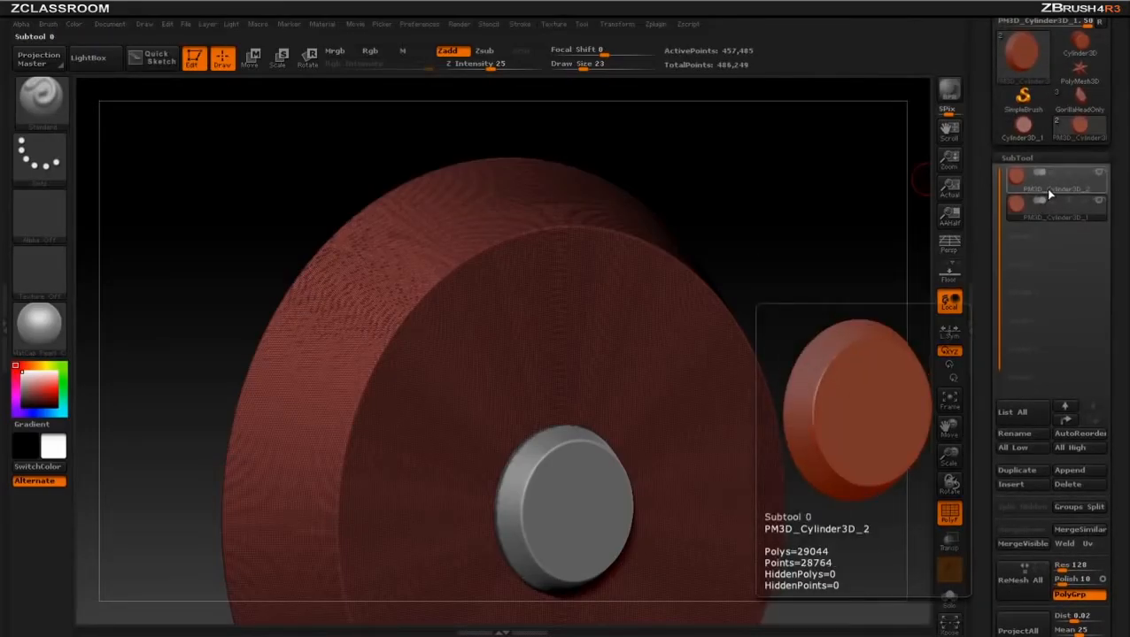
left_click_drag(862, 270, 803, 180, "alt")
left_click(947, 511)
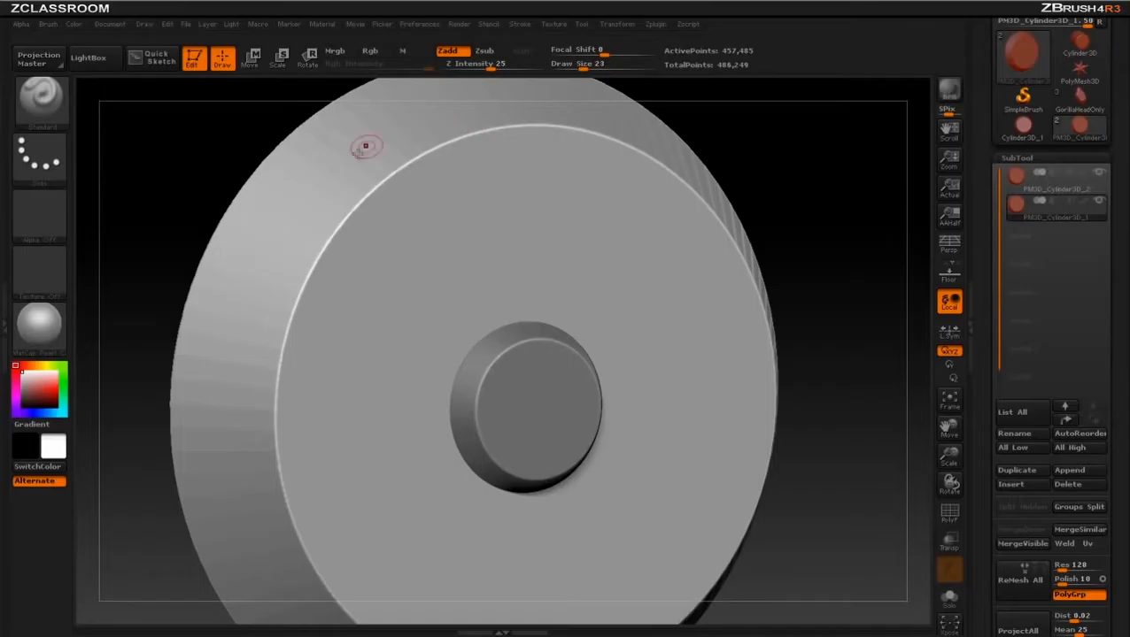
- Undo the large disc's DynaMesh conversion and remesh it with DynaMesh at resolution 32
left_click_drag(984, 416, 986, 248)
left_click_drag(975, 326, 981, 209)
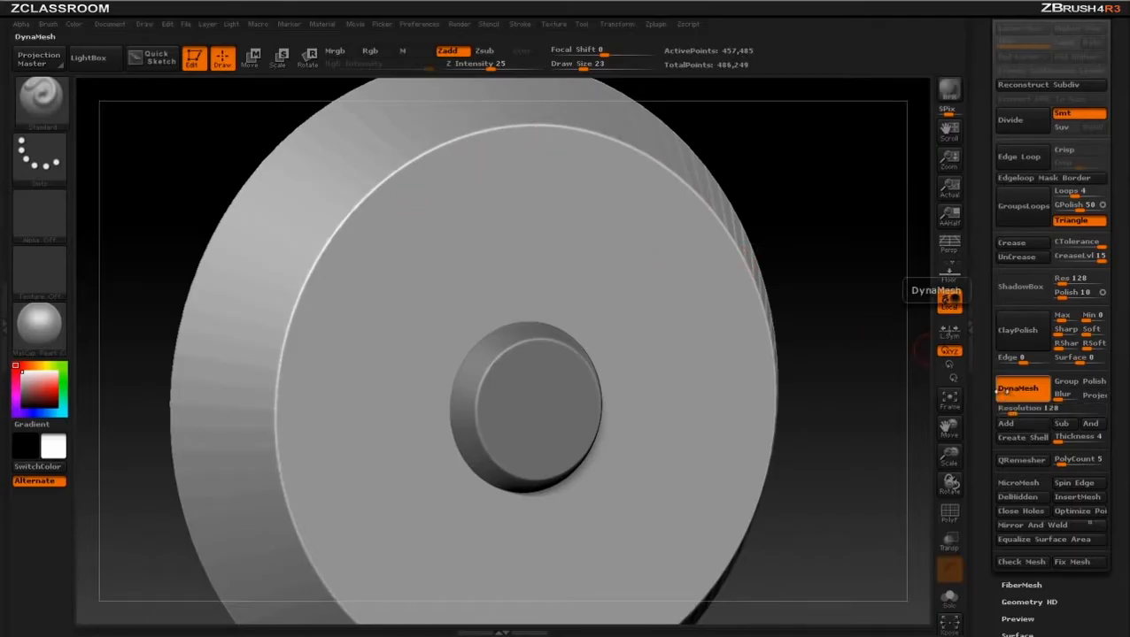
left_click(1009, 388)
key("ctrl+z")
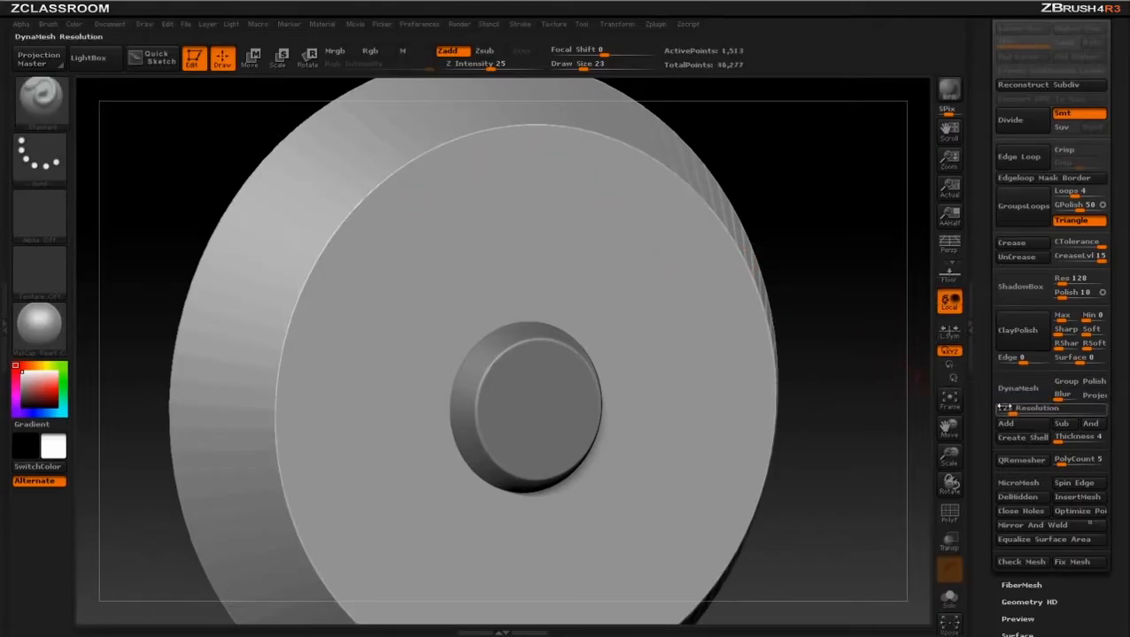
left_click(1020, 408)
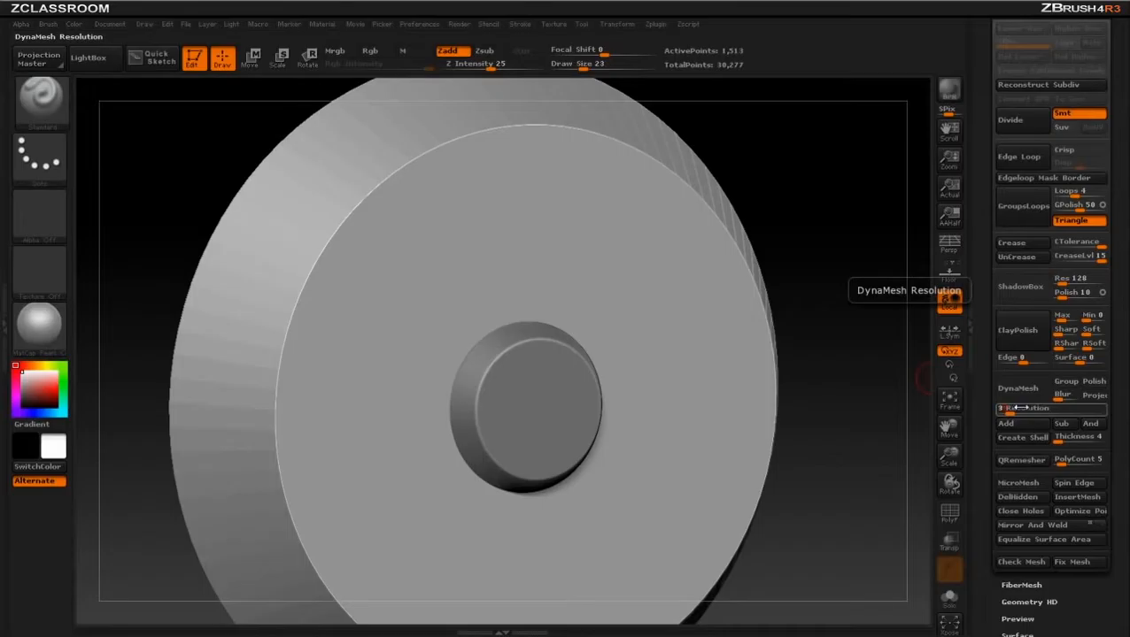
left_click(1021, 391)
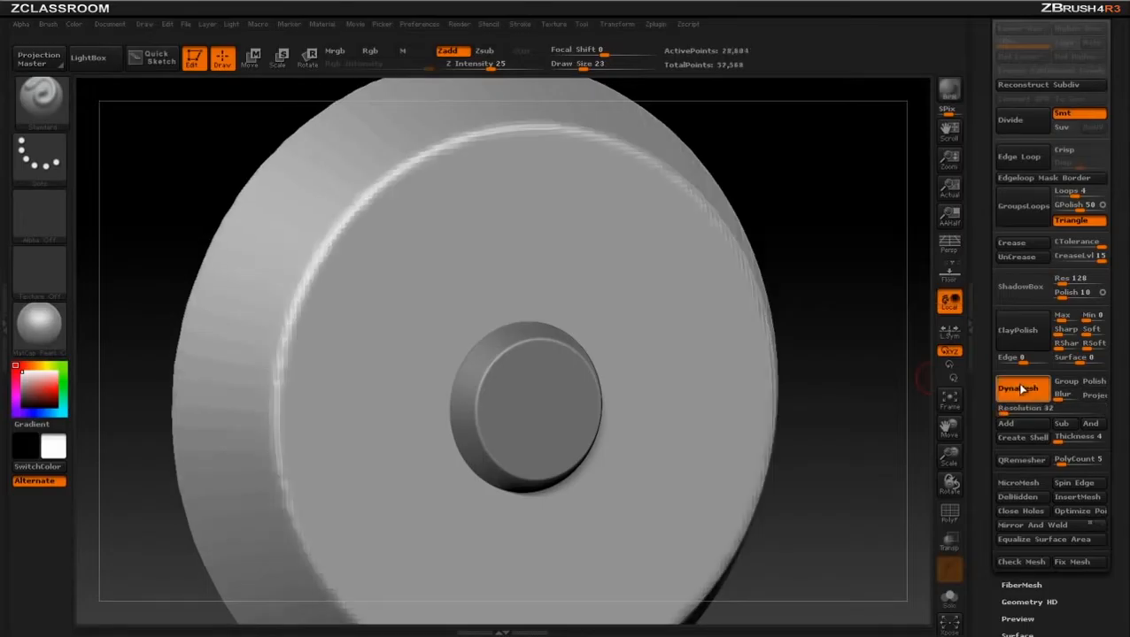
- Delete the large disc subtool so only the small bevelled disc is left
left_click_drag(895, 348, 894, 305, "alt")
left_click(556, 329, "alt")
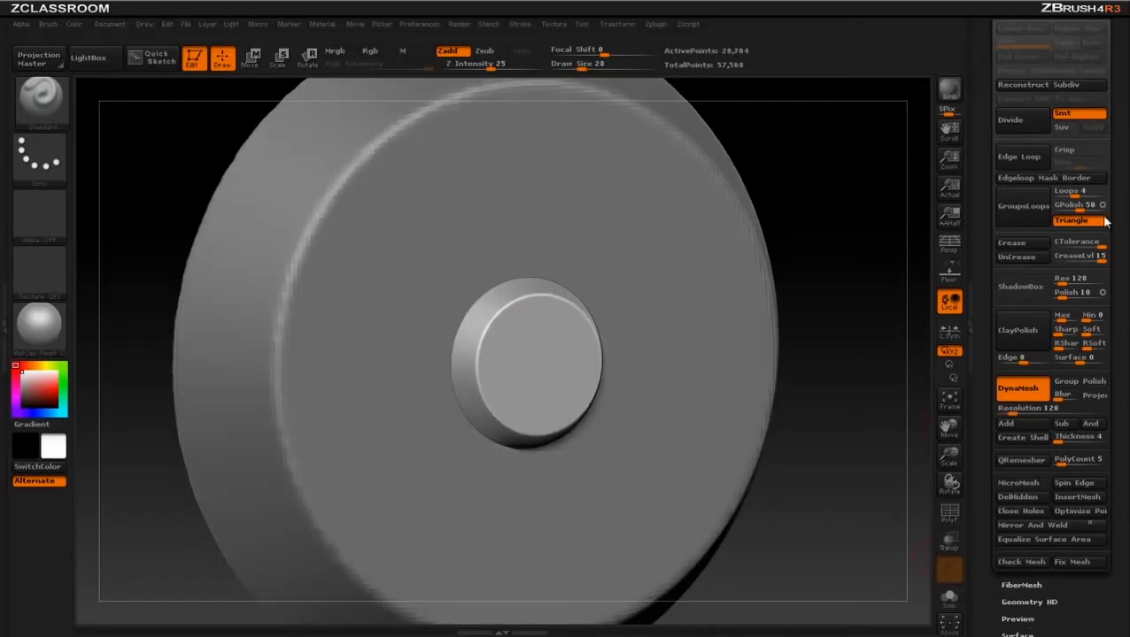
left_click_drag(993, 217, 987, 426)
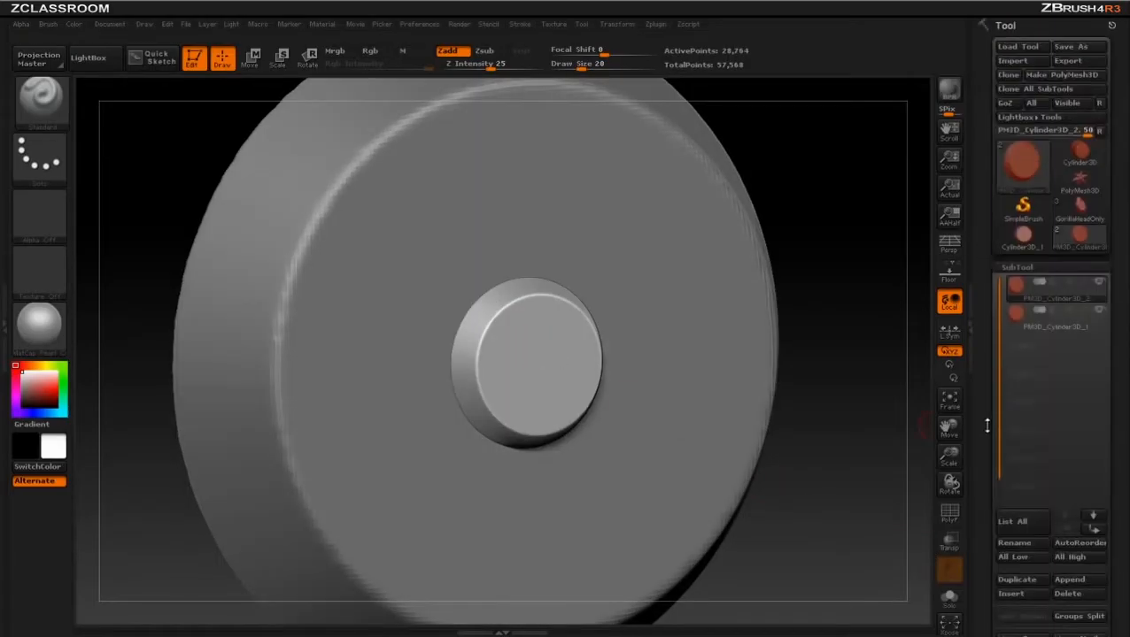
left_click(1059, 328)
left_click(1075, 594)
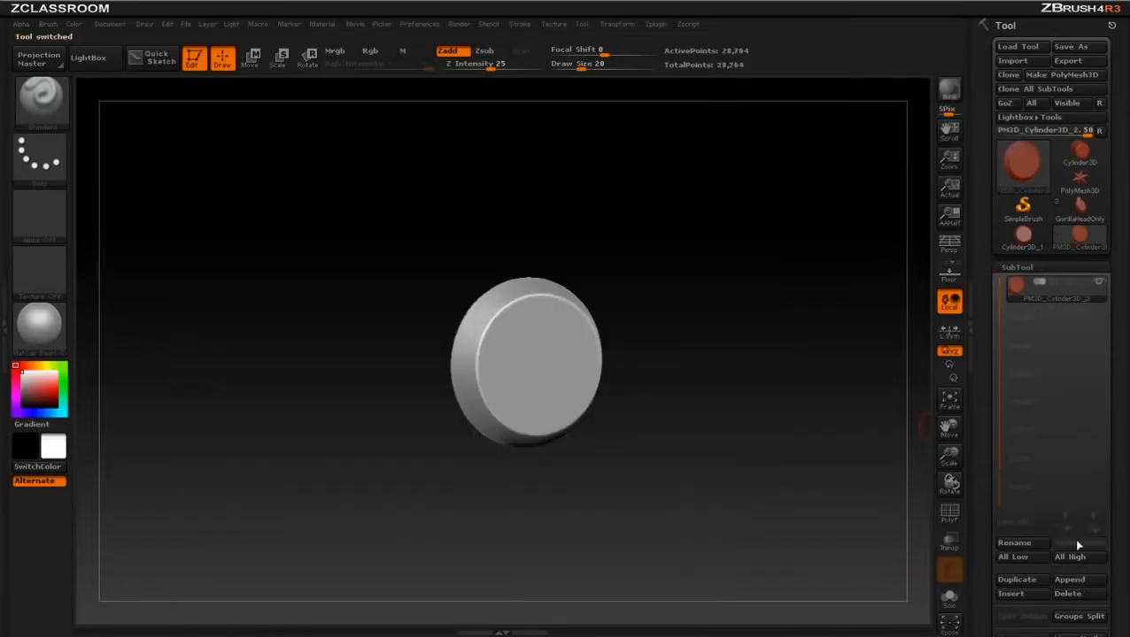
- Undo the small disc's DynaMesh conversion and remesh it with DynaMesh at resolution 256
left_click_drag(752, 275, 829, 403, "alt")
left_click_drag(873, 404, 854, 352, "alt")
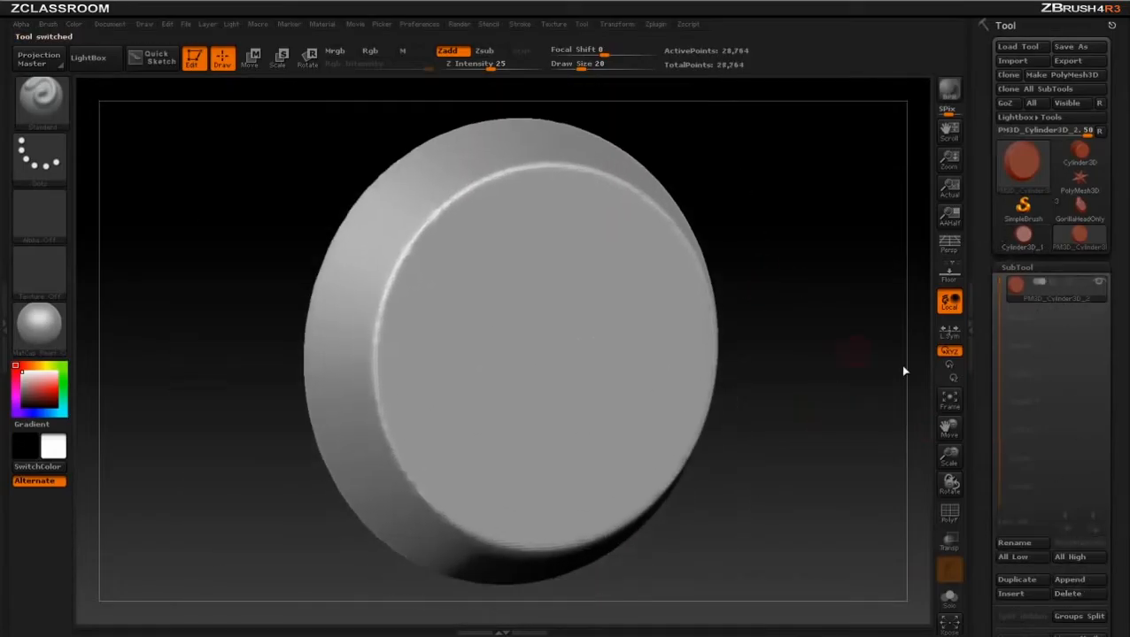
left_click_drag(985, 455, 1000, 241)
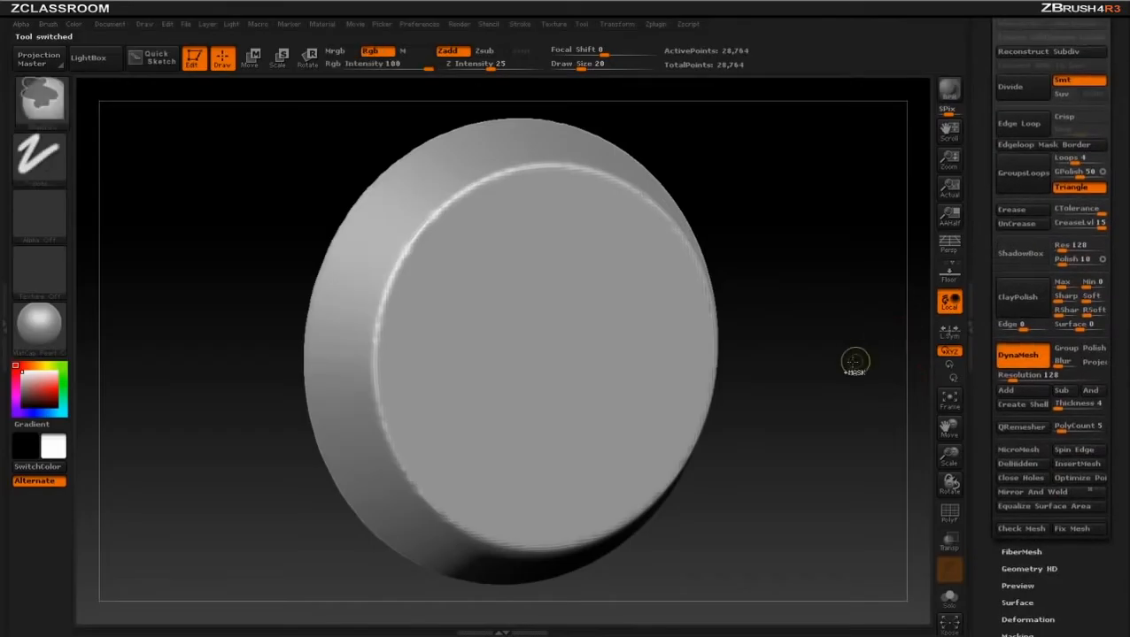
key("ctrl+z")
left_click(1018, 375)
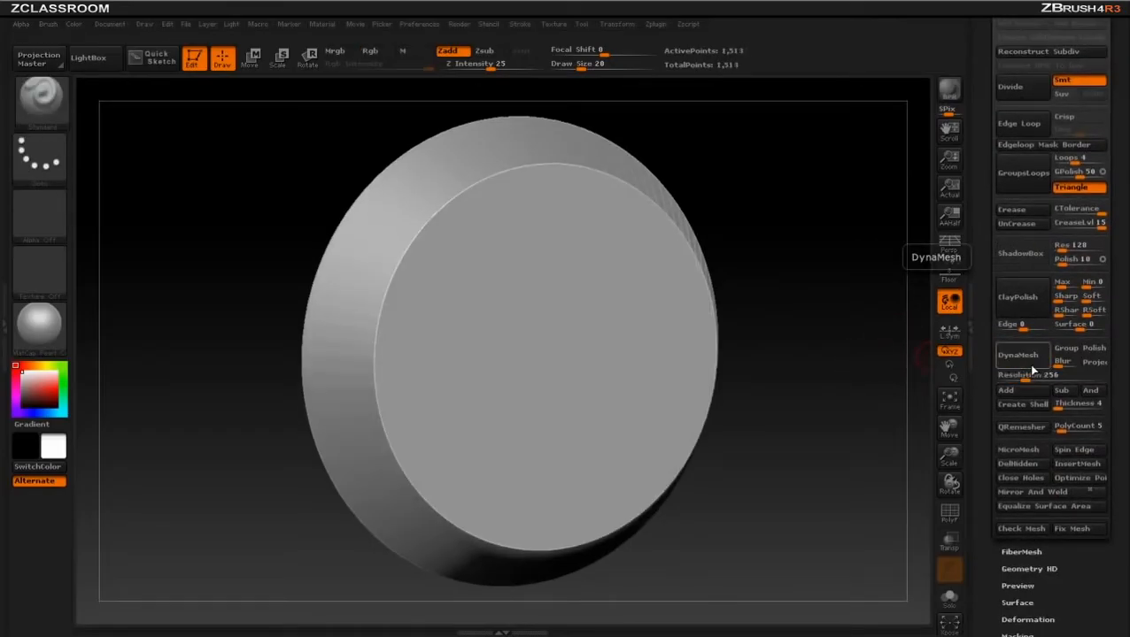
left_click(1020, 355)
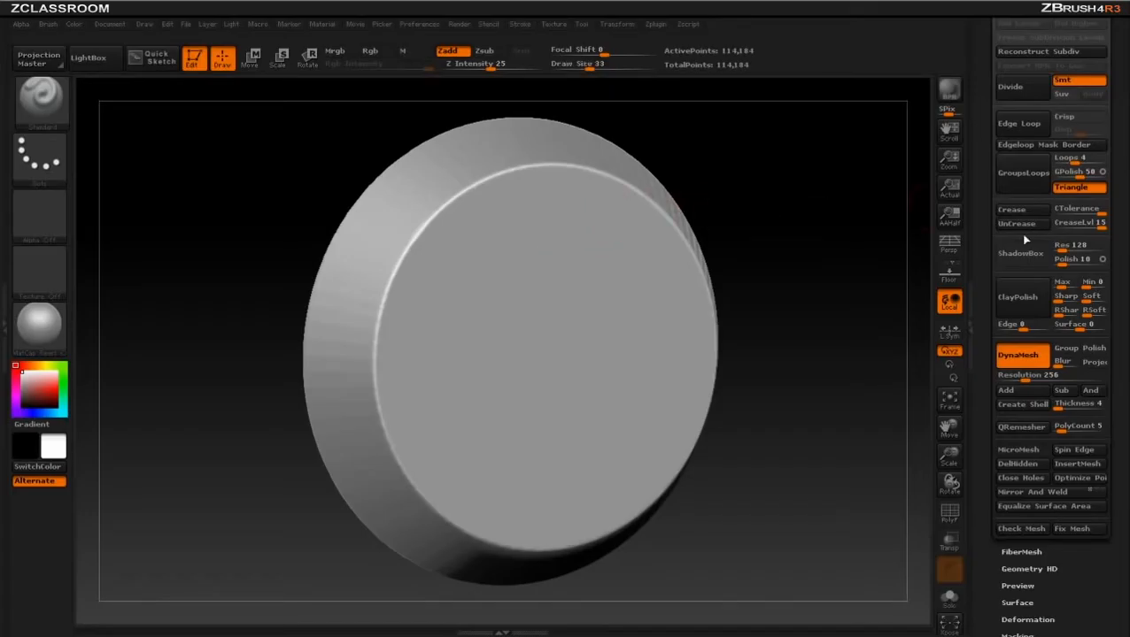
- Switch to the GorillaHeadOnly tool and append the PM3D_Cylinder3D disc to it as a subtool
left_click_drag(981, 245, 984, 460)
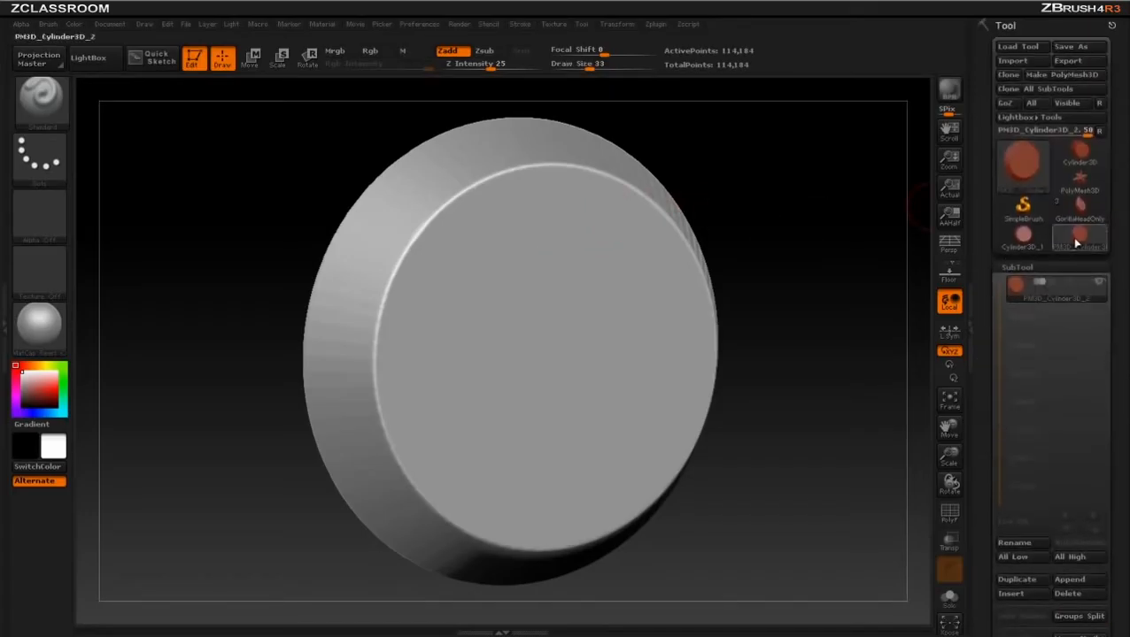
left_click(1076, 211)
scroll(1042, 332, "down", 3)
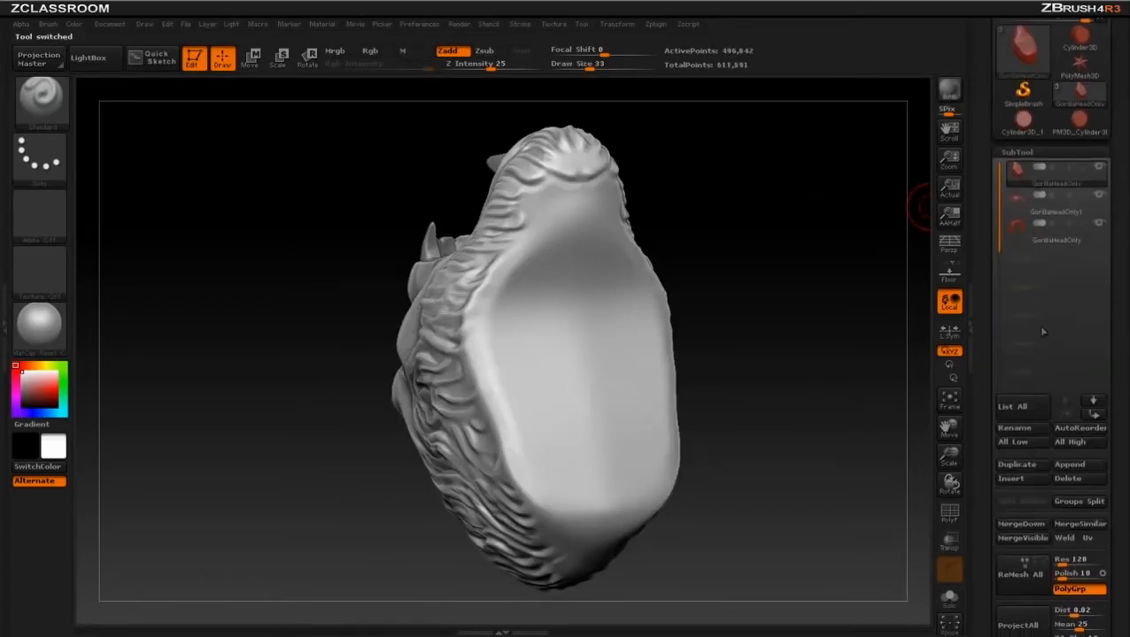
left_click(1064, 469)
left_click(1069, 467)
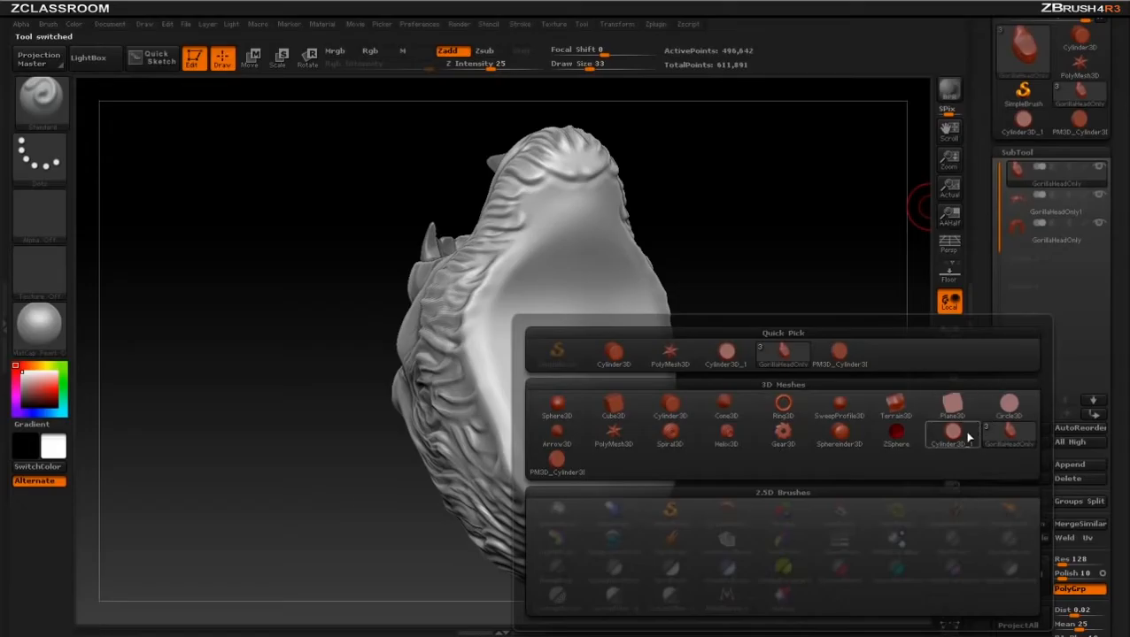
left_click(557, 461)
- Select the disc subtool and turn it around the Y axis with the Rotate deformation so its bevelled side faces forward
mouse_move(793, 254)
left_mouse_down("alt")
mouse_move(804, 211)
mouse_move(835, 360)
mouse_move(814, 327)
left_mouse_up("alt")
key("bracketleft")
key("bracketleft")
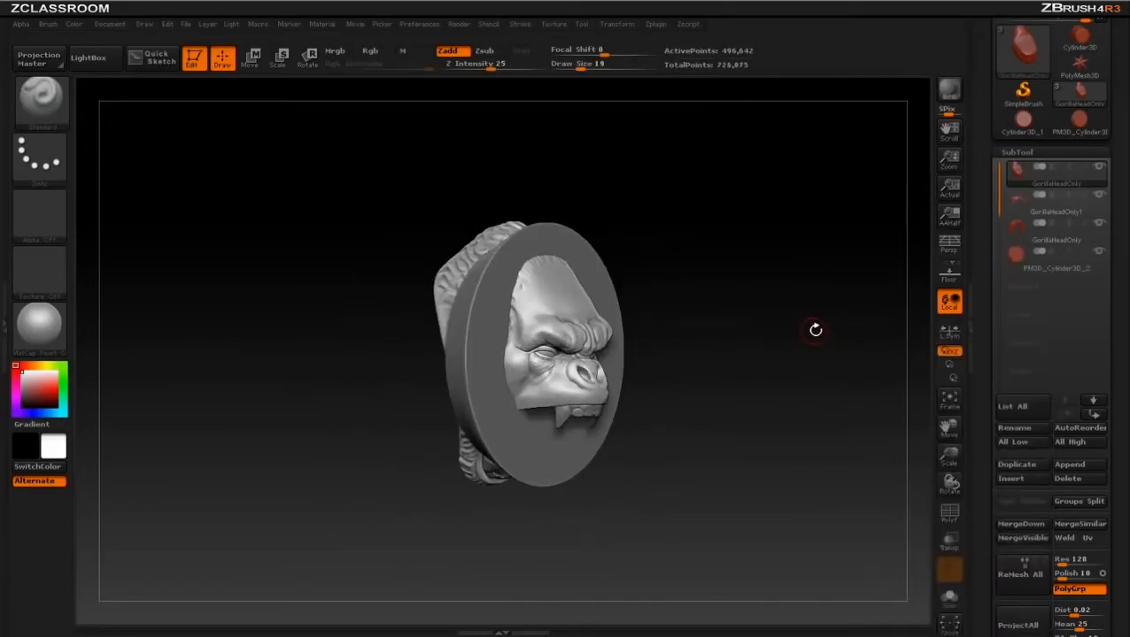
left_click(493, 302, "alt")
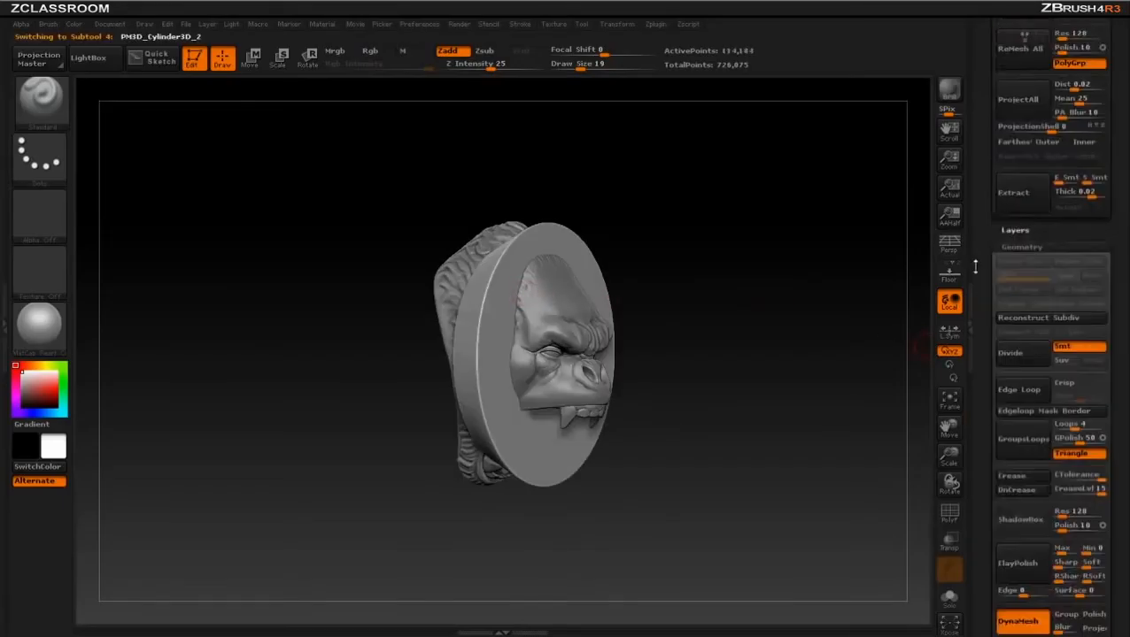
scroll(1026, 309, "down", 10)
left_click(1025, 312)
scroll(1044, 328, "down", 6)
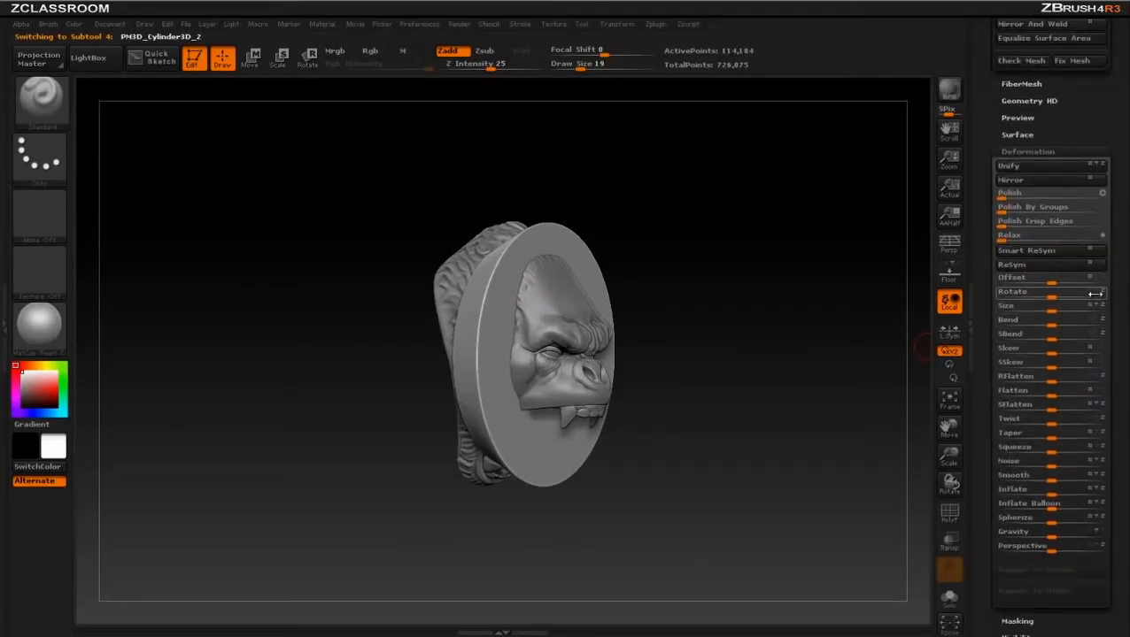
left_click_drag(1051, 293, 1102, 297)
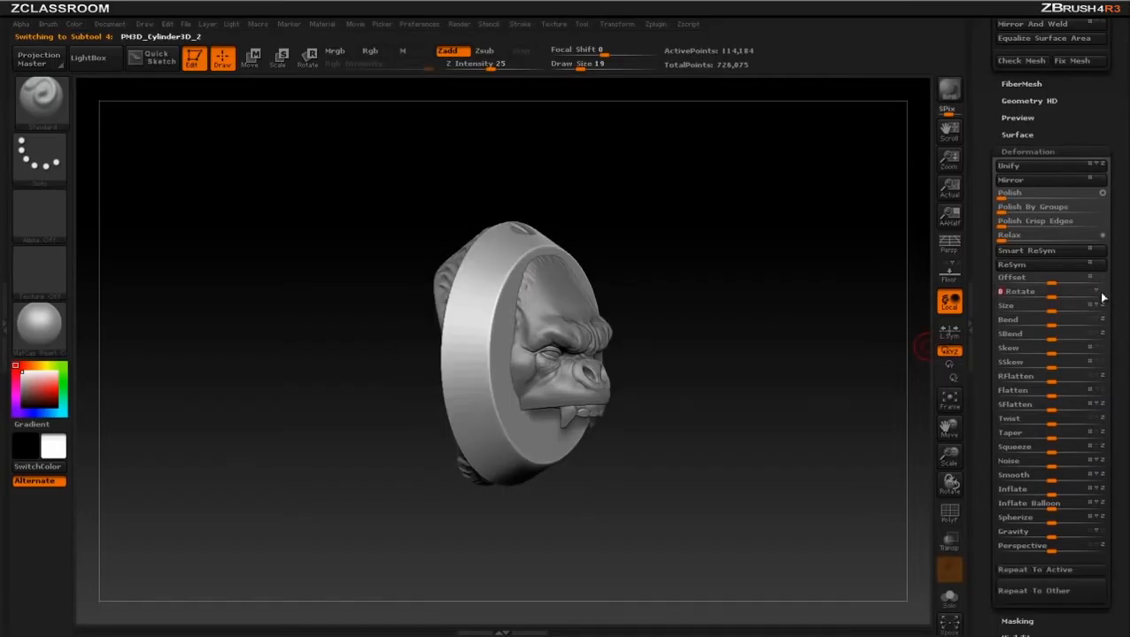
- Move the disc straight back in side view so it sits behind the gorilla's face
left_click_drag(718, 278, 829, 275)
key("w")
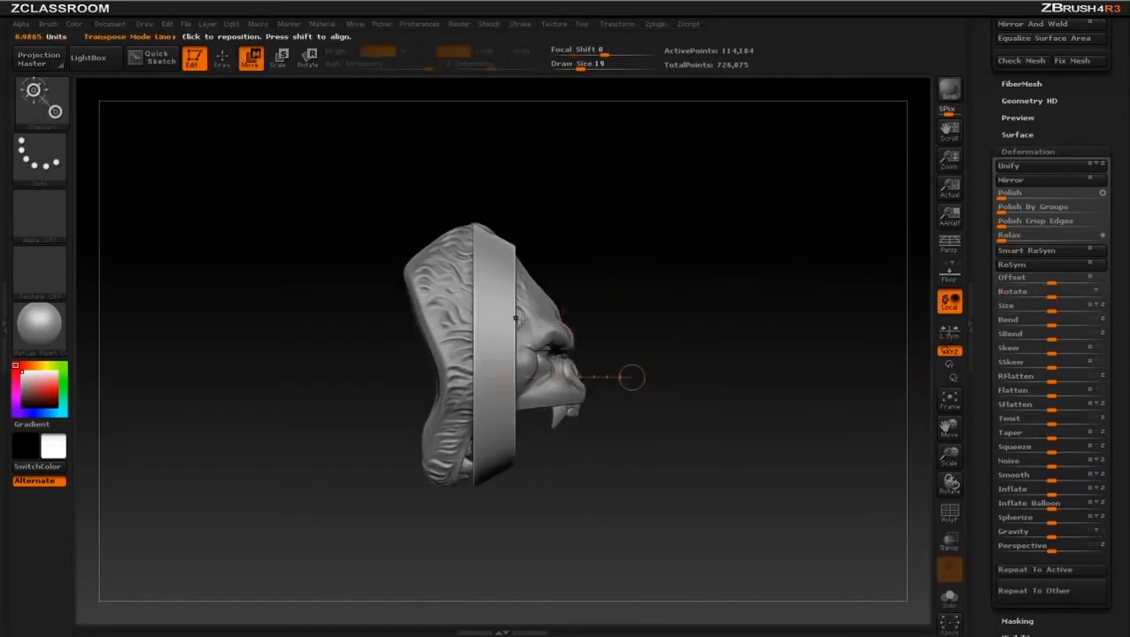
left_click_drag(502, 322, 739, 322, "shift")
left_click_drag(621, 322, 586, 322)
- Try moving the disc straight up behind the gorilla head in front view, and undo the move
left_click_drag(746, 305, 683, 283, "shift")
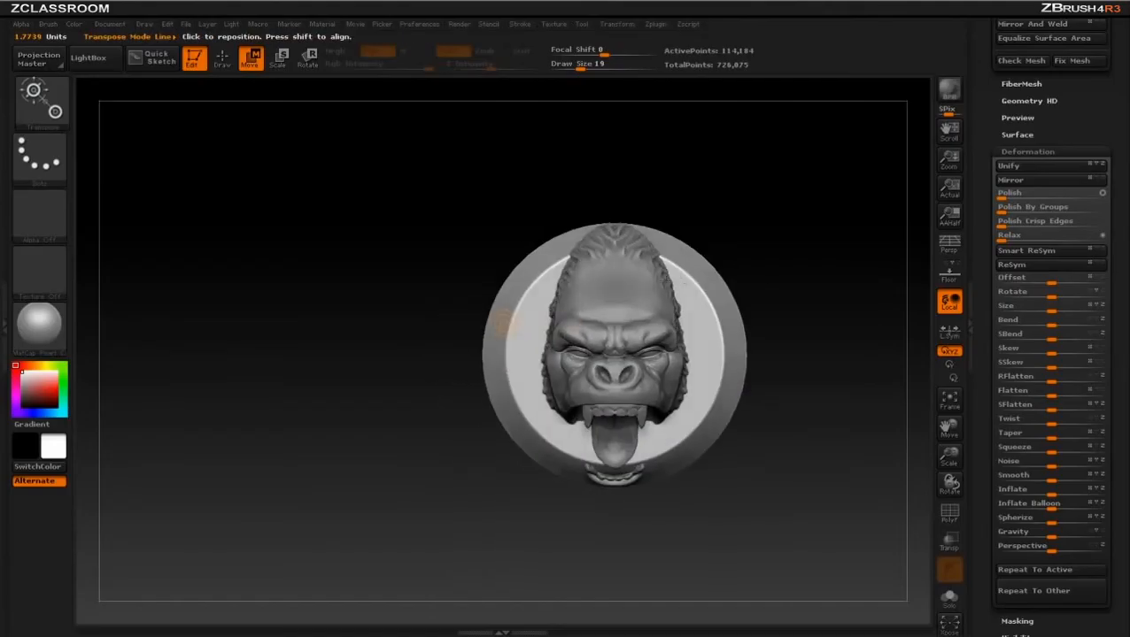
left_click_drag(713, 343, 713, 152, "shift")
left_click_drag(713, 245, 723, 209)
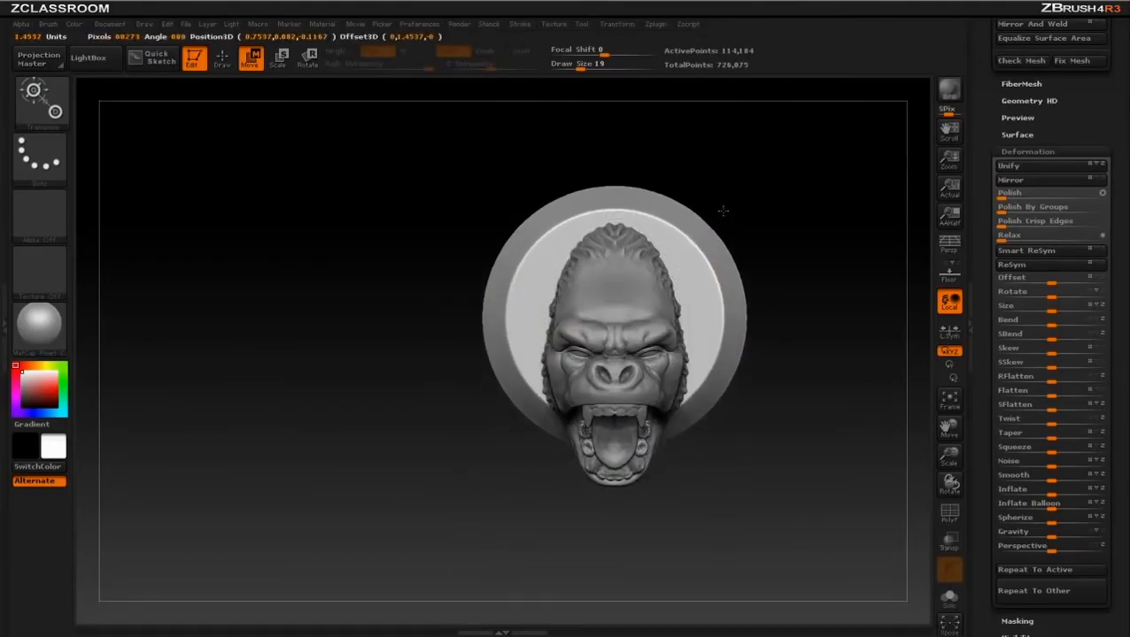
key("ctrl+z")
left_click_drag(839, 230, 755, 255)
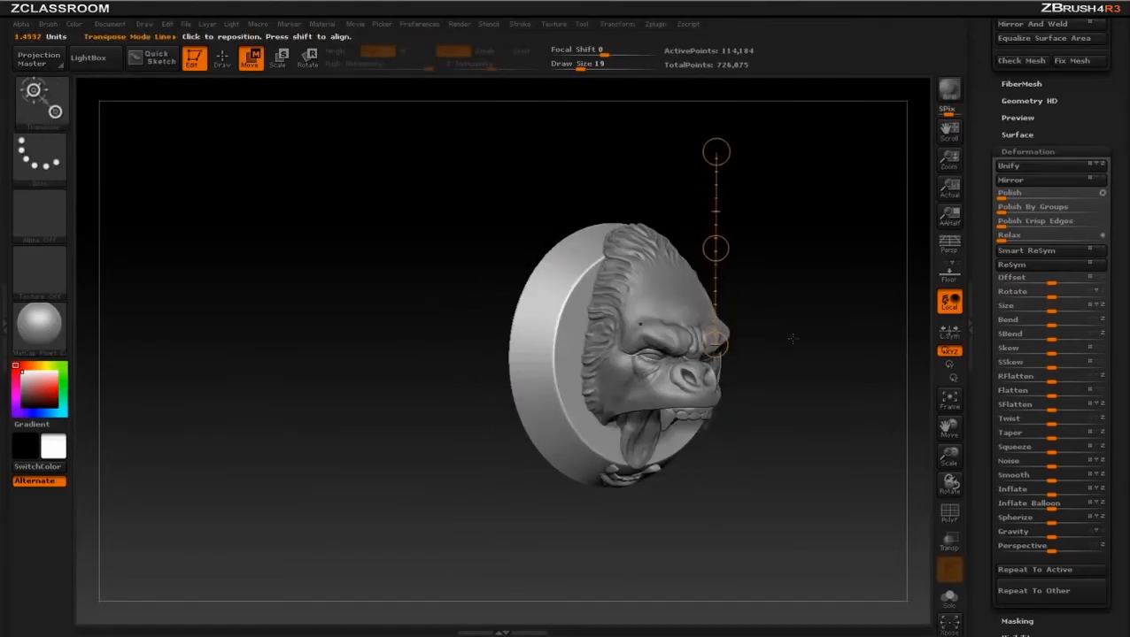